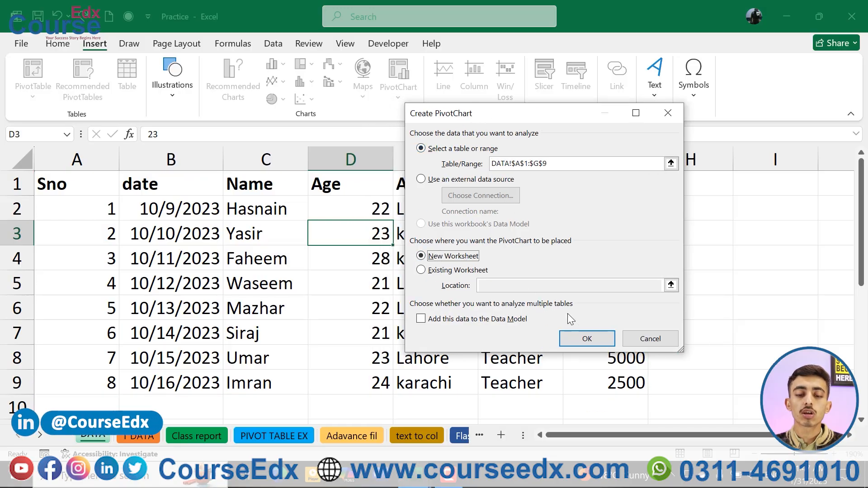
Create a PivotChart from DATA!$A$1:$G$9 on a new worksheet and reposition the empty chart beside the PivotTable.
click(584, 339)
drag(287, 196, 346, 194)
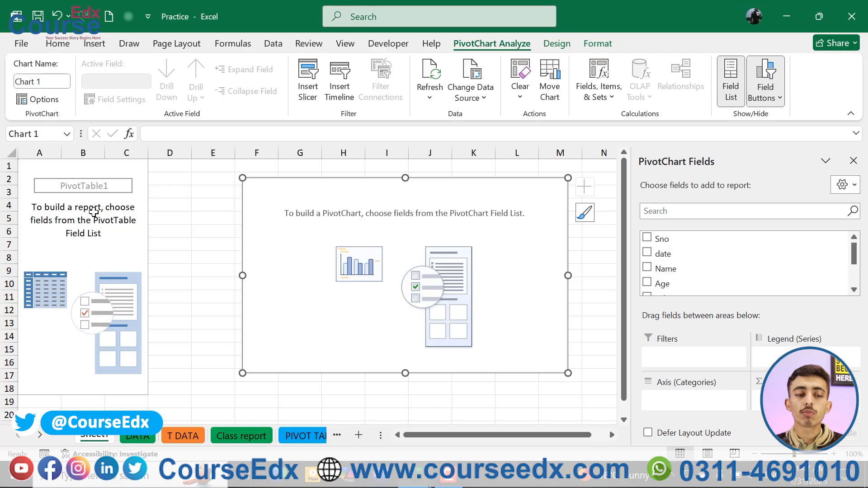
drag(379, 178, 360, 180)
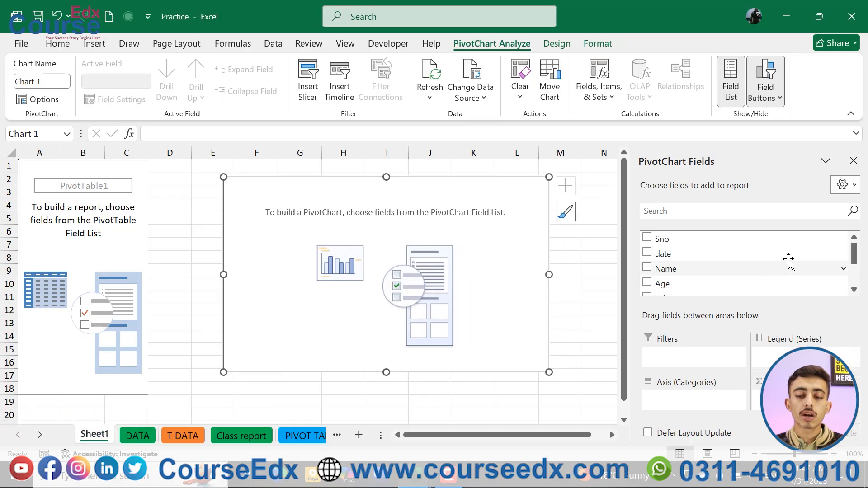
Build the PivotChart with Salary as the summed value and Adress above Name as the axis categories.
drag(854, 253, 854, 273)
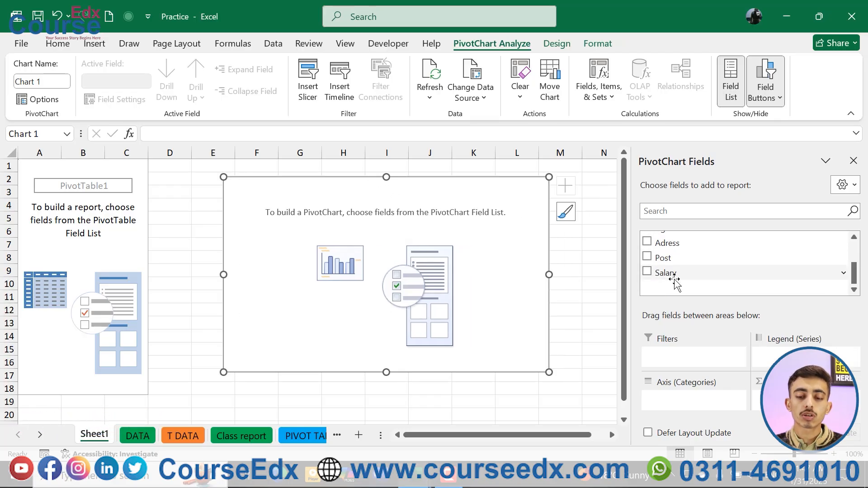
drag(675, 279, 751, 342)
drag(794, 398, 795, 401)
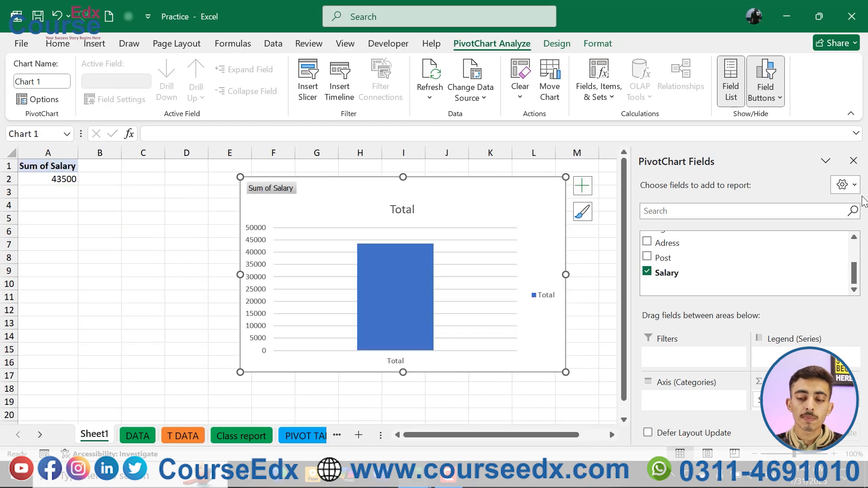
drag(854, 272, 854, 253)
drag(679, 266, 683, 401)
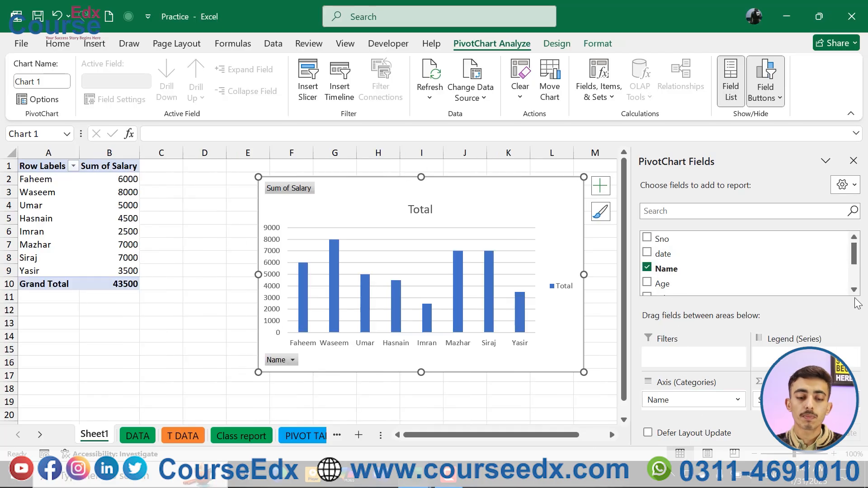
scroll(859, 248, down, 1)
drag(738, 266, 688, 405)
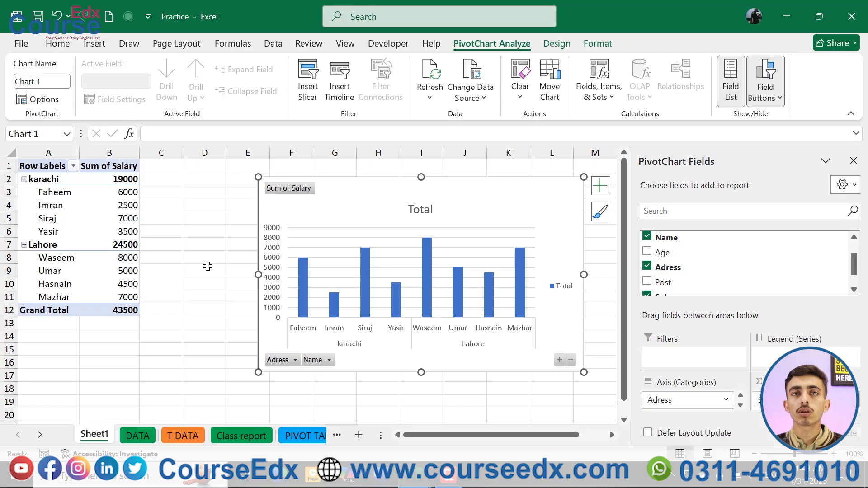
Permanently delete the PivotChart worksheet Sheet1 and select cell E6 on the DATA sheet.
right_click(99, 438)
click(155, 259)
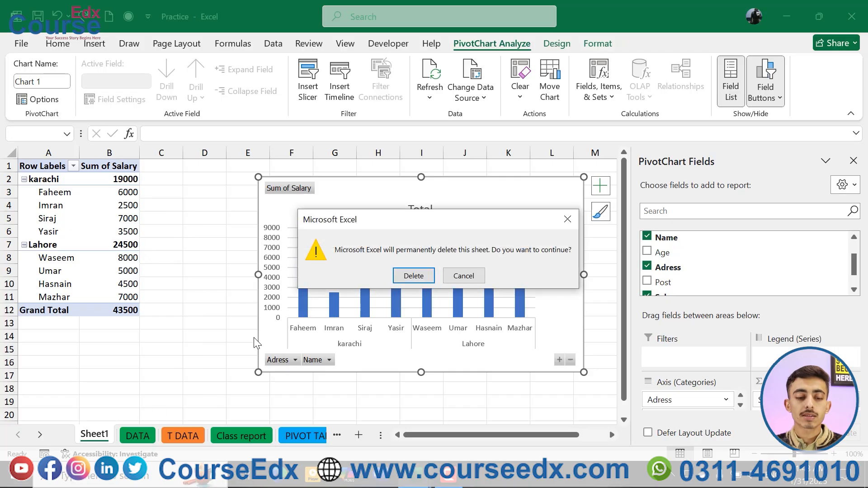
click(413, 275)
click(460, 303)
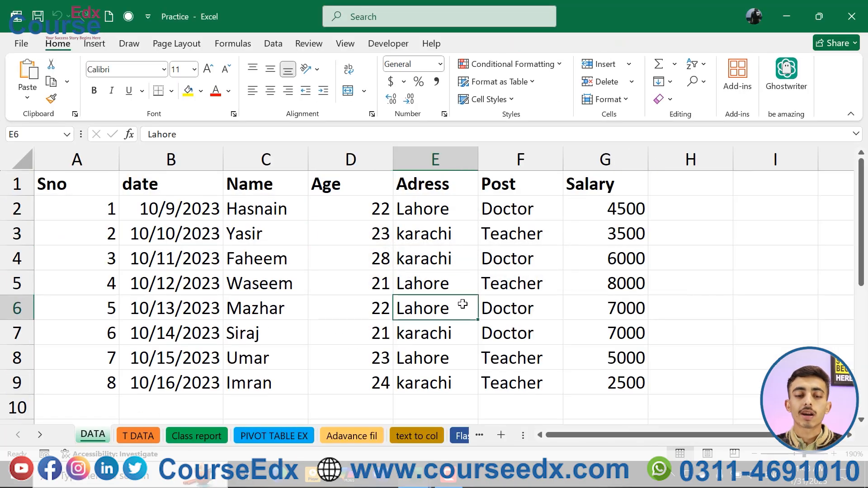
Insert a column sparkline in cell G10, below the Salary column, using data range G2:G9.
click(93, 43)
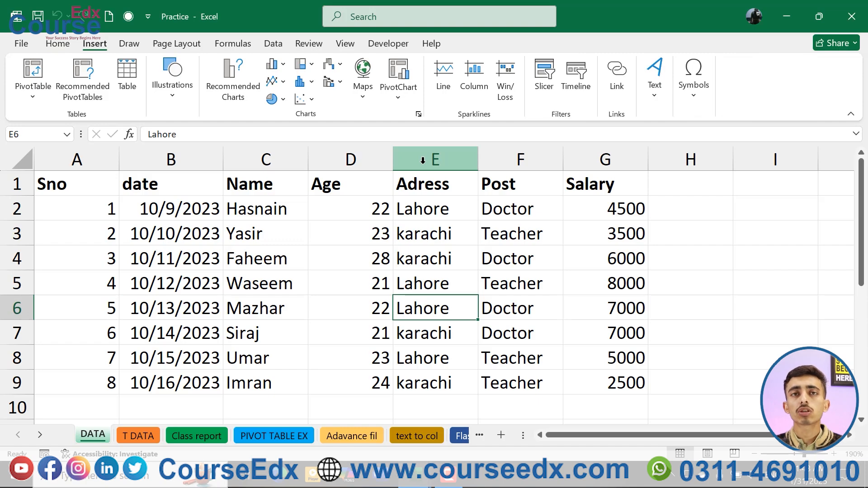
scroll(423, 160, right, 3)
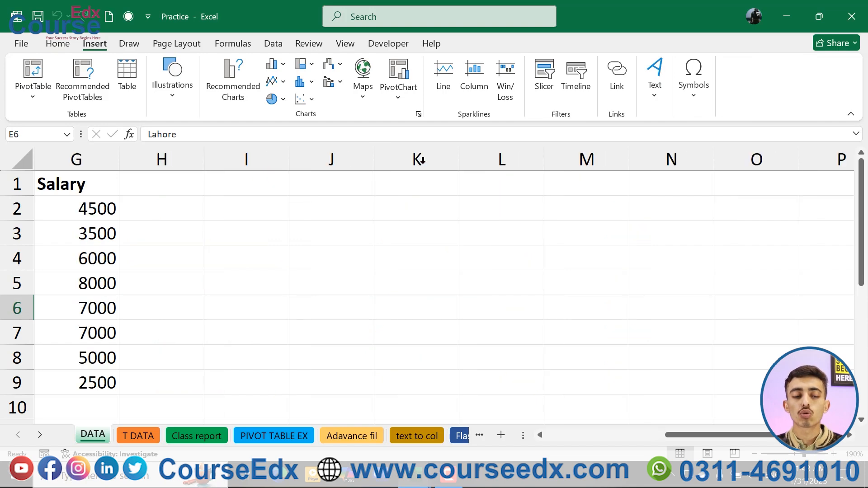
scroll(378, 234, left, 2)
scroll(310, 303, down, 1)
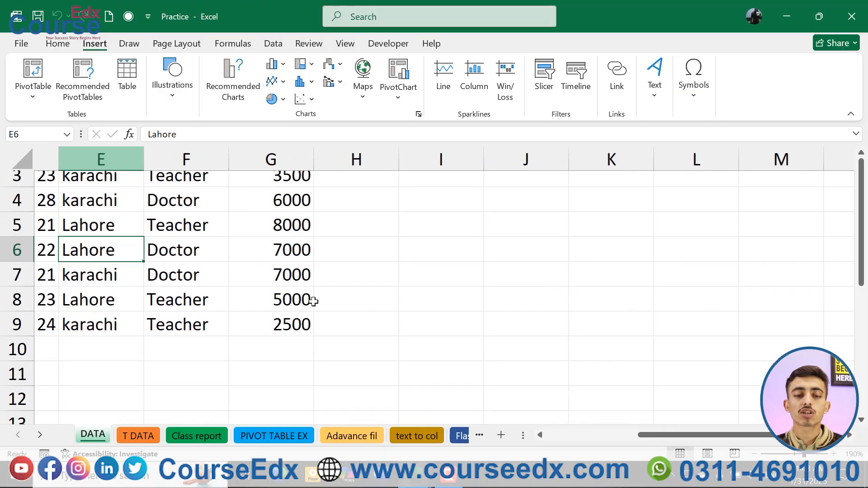
click(250, 337)
scroll(368, 312, left, 2)
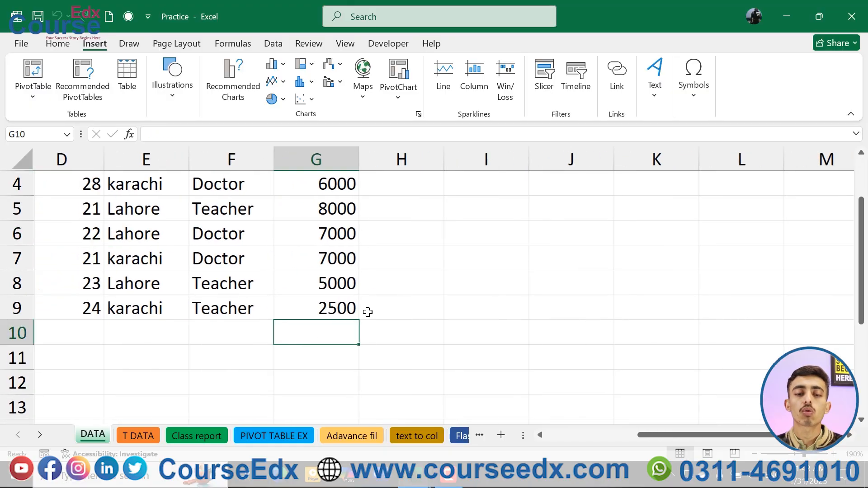
scroll(367, 312, left, 1)
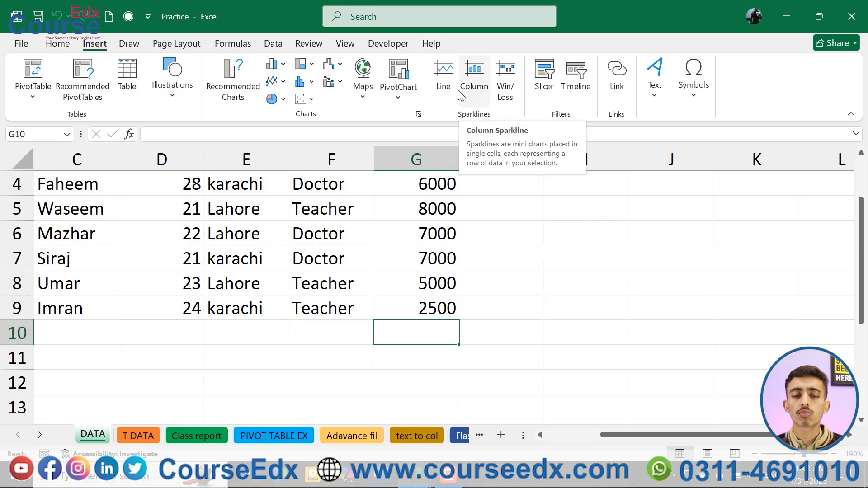
click(472, 82)
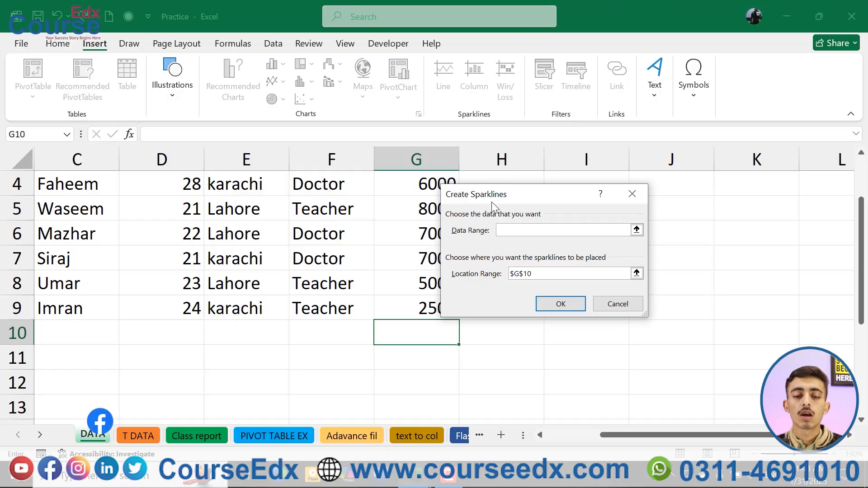
drag(492, 200, 578, 195)
scroll(461, 235, up, 1)
scroll(461, 236, up, 2)
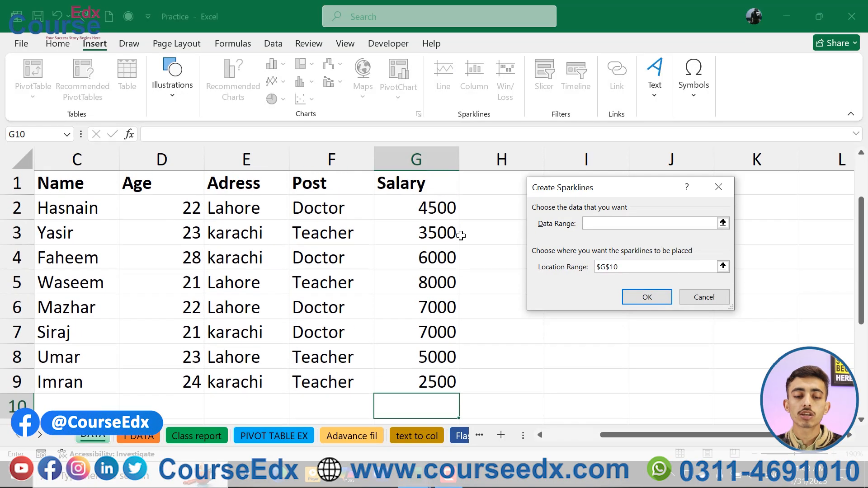
drag(437, 210, 436, 383)
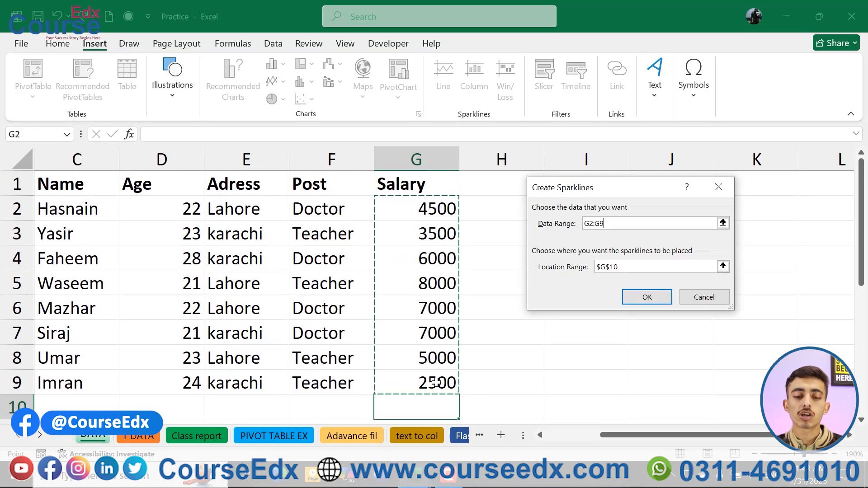
click(648, 298)
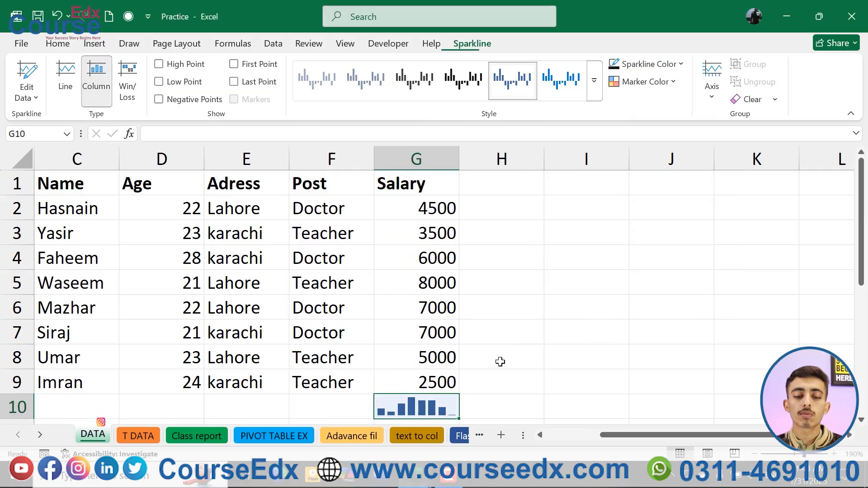
Examine the column sparkline in G10 up close against the Salary values above it.
scroll(500, 362, up, 2)
scroll(500, 361, up, 2)
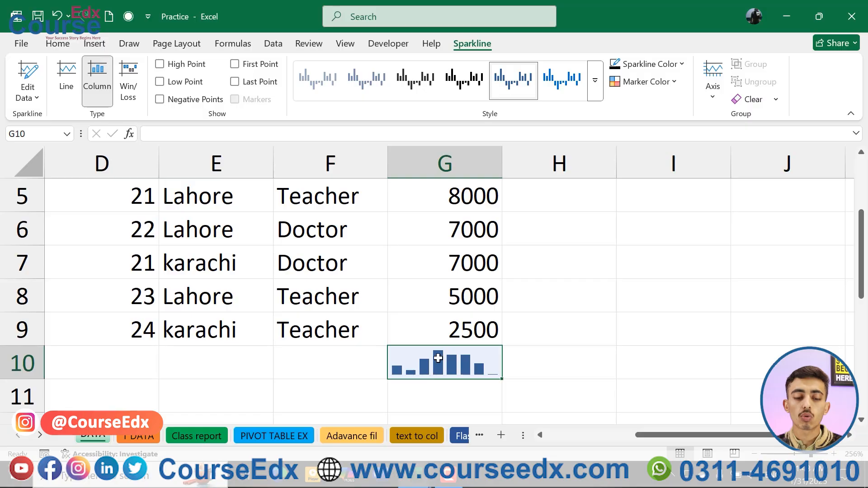
scroll(449, 356, up, 1)
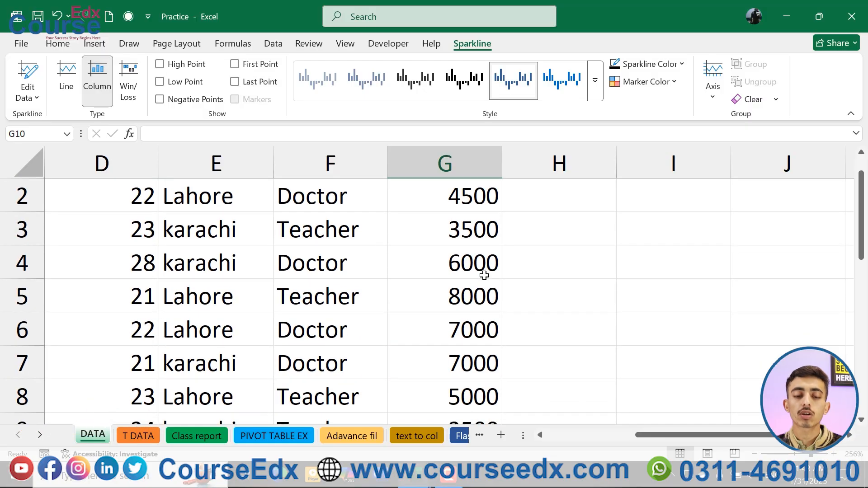
click(463, 295)
scroll(470, 342, down, 2)
click(449, 336)
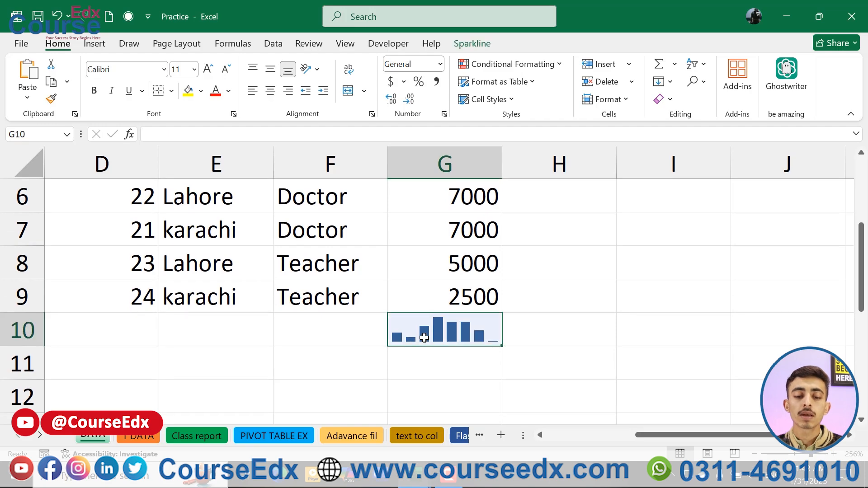
click(479, 45)
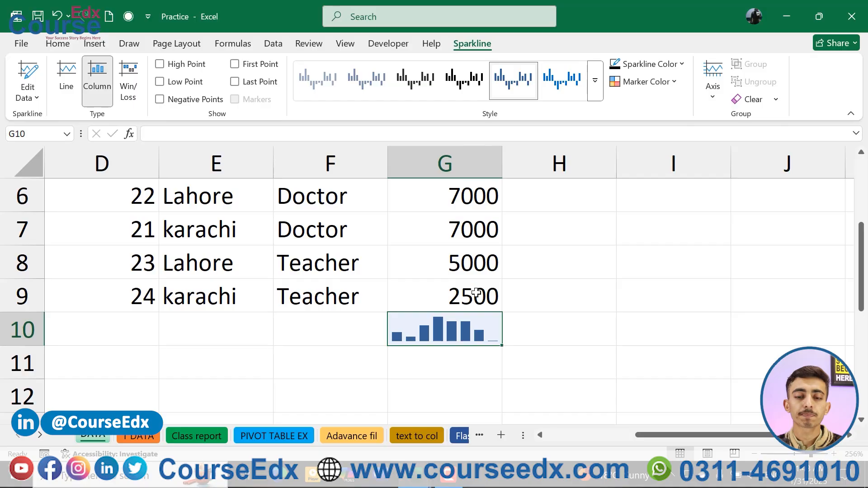
Edit the sparkline's location range to $I$9, keeping the data range G2:G9.
click(26, 72)
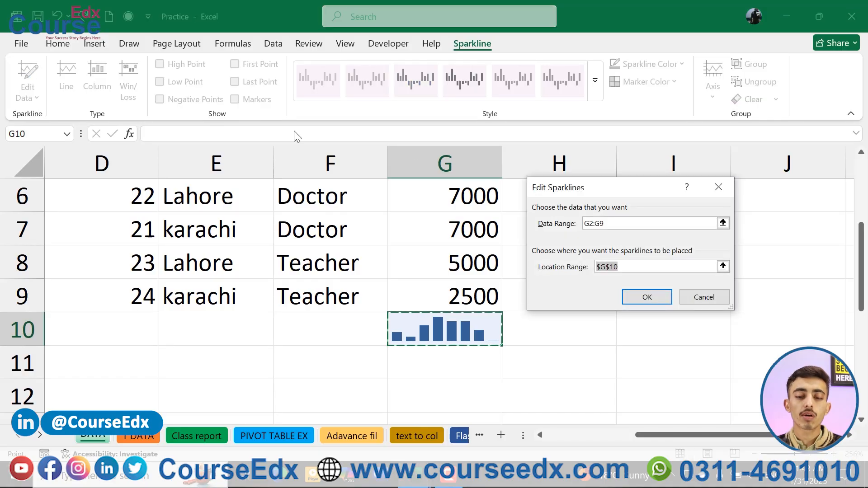
click(619, 224)
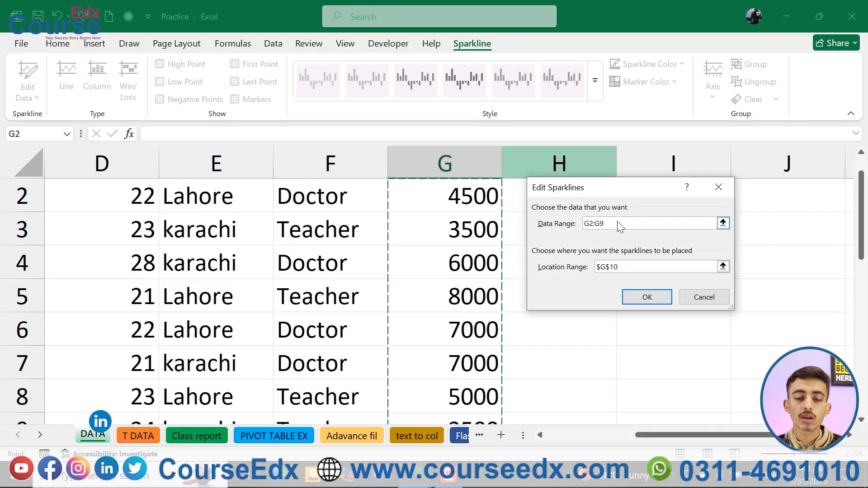
click(630, 267)
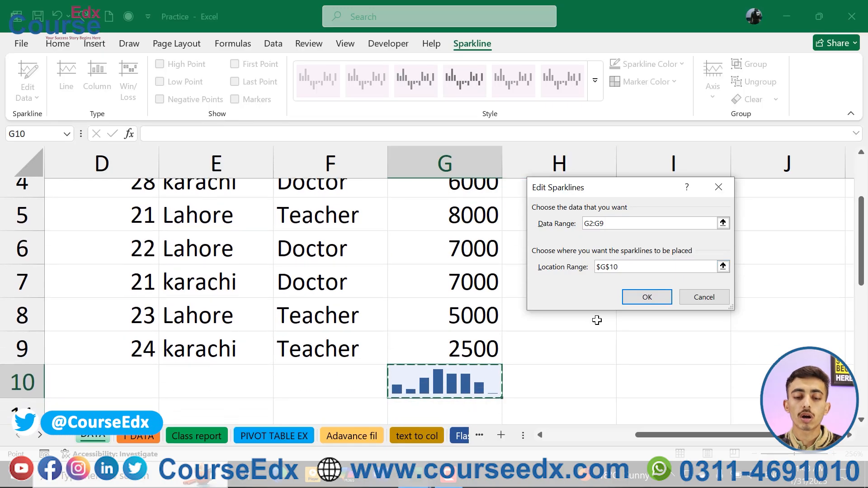
click(645, 366)
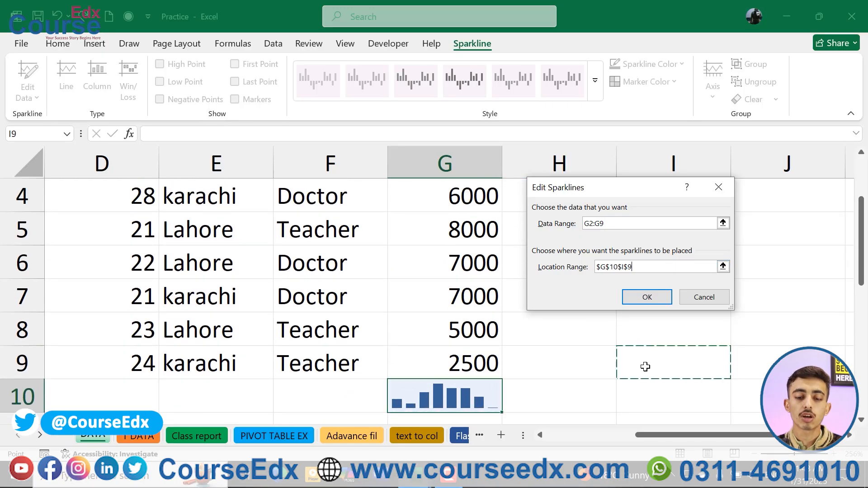
click(647, 300)
click(439, 276)
key(BackSpace)
click(655, 367)
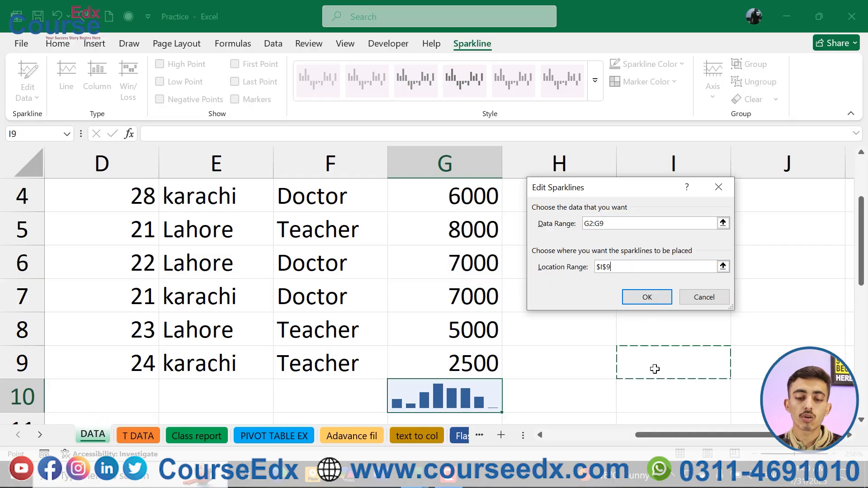
click(646, 297)
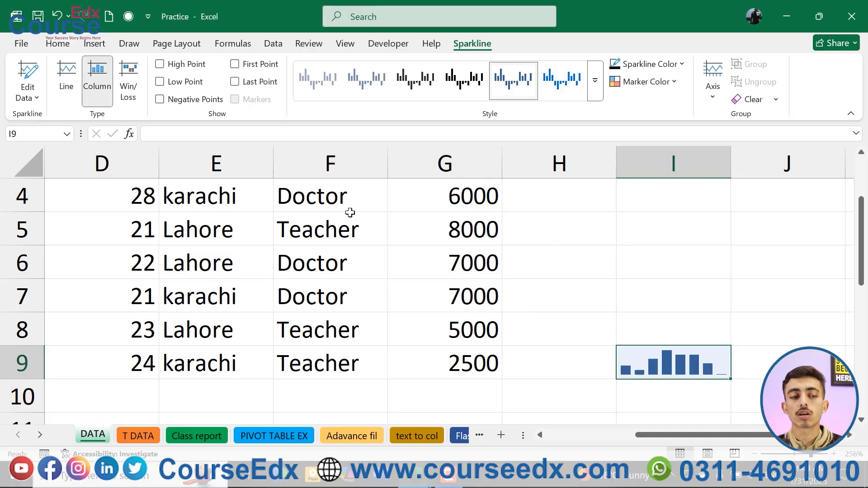
Edit the sparkline's location range to $G$10, directly below the Salary column.
click(27, 75)
click(620, 225)
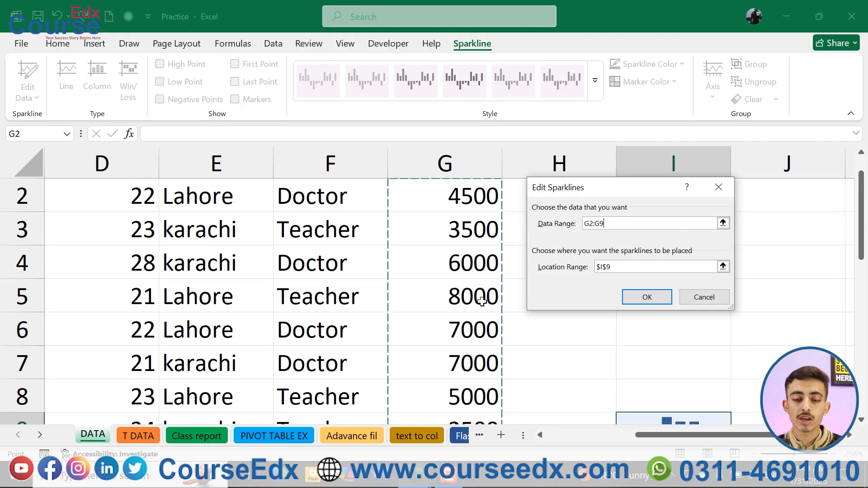
click(623, 266)
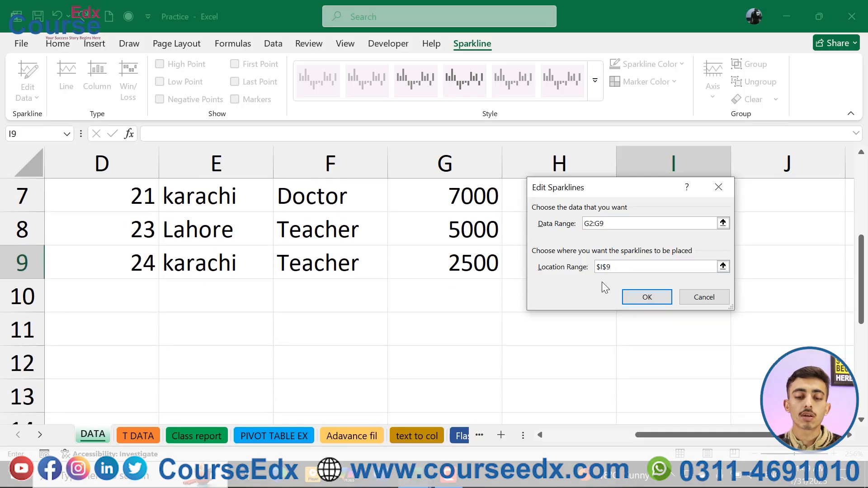
click(496, 286)
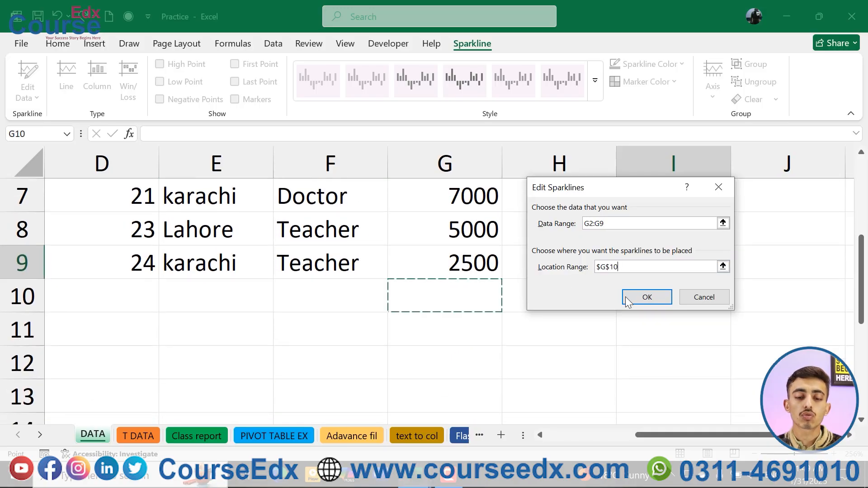
click(647, 297)
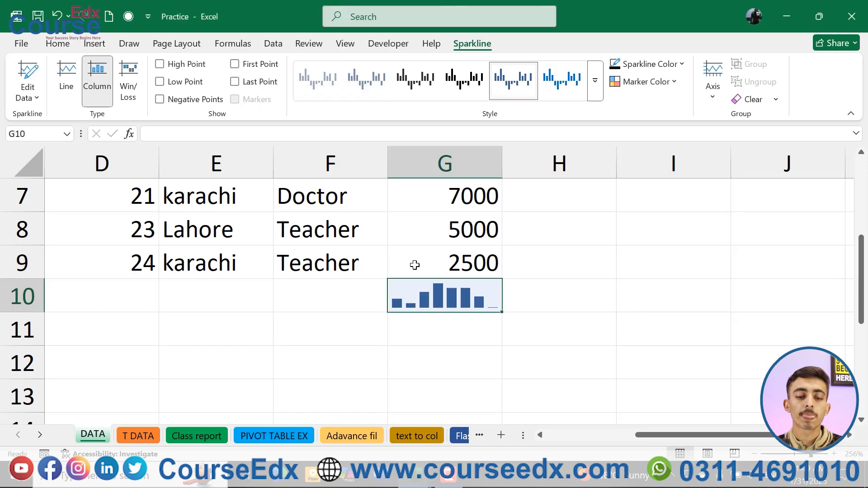
Try the Line and Win/Loss types on the G10 sparkline, ending on the Column type.
click(66, 86)
click(98, 84)
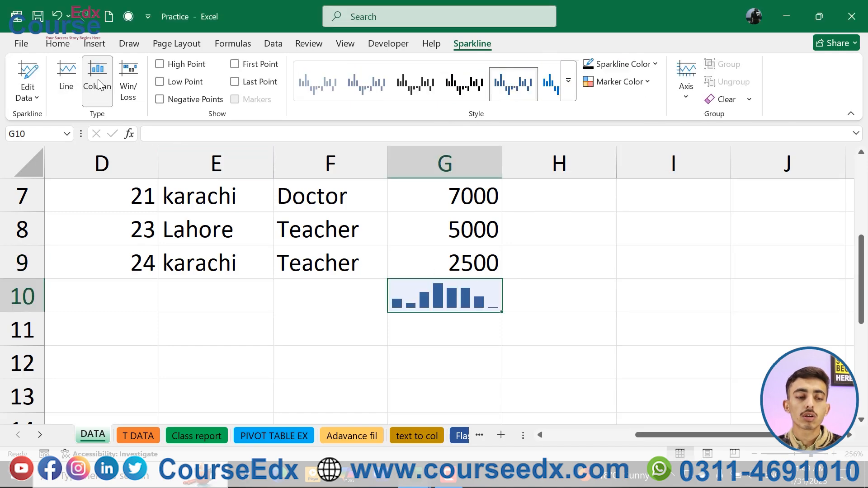
click(128, 86)
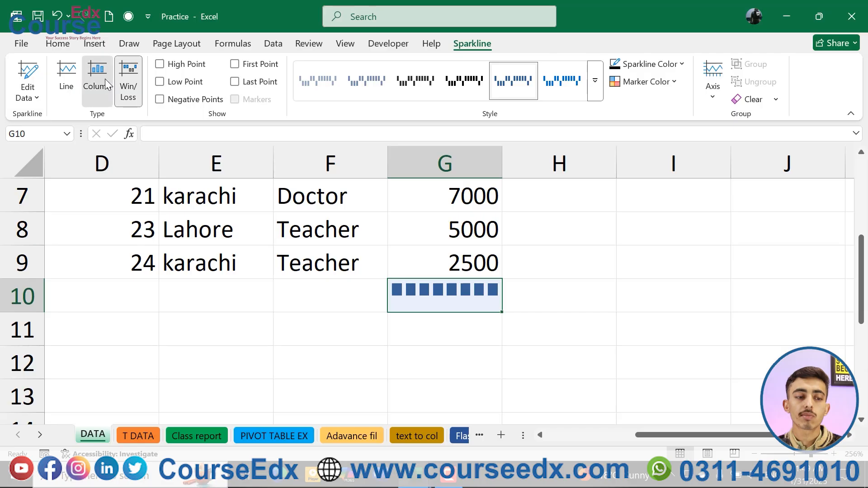
click(97, 84)
click(67, 83)
click(96, 83)
click(128, 85)
click(97, 84)
click(66, 84)
click(92, 85)
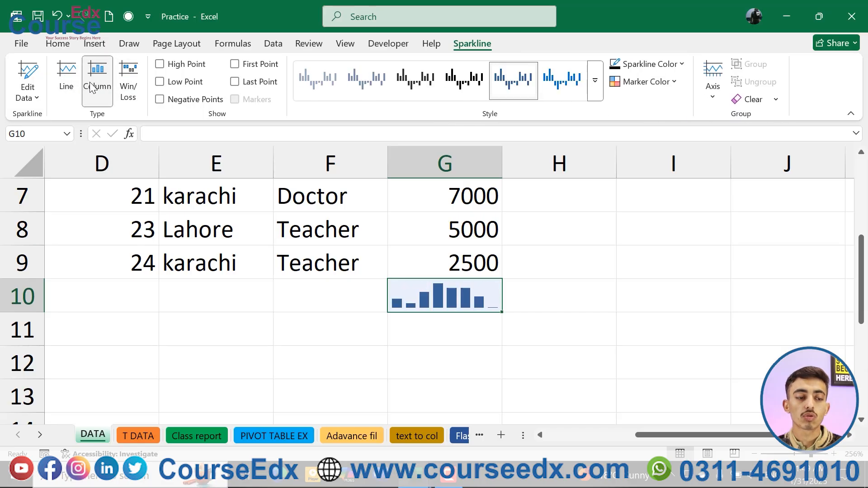
Highlight the High Point in the G10 column sparkline.
click(160, 65)
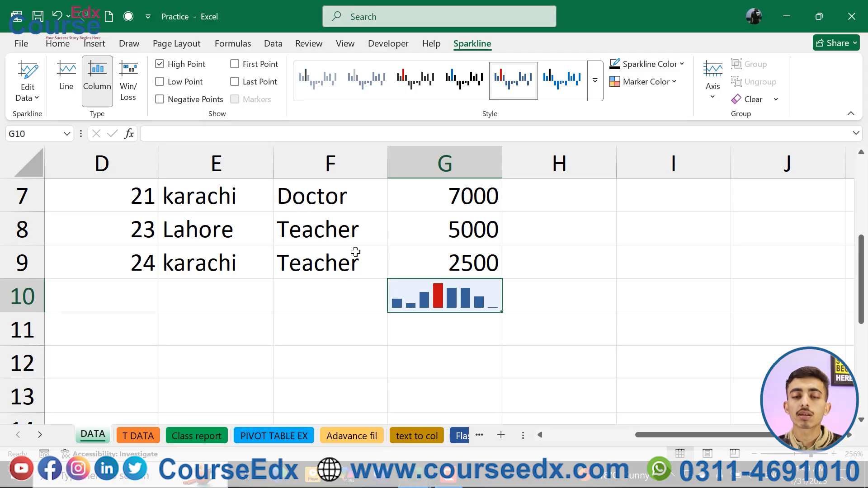
Clear the High Point highlight on the G10 sparkline and try the Low Point highlight in its place.
click(161, 64)
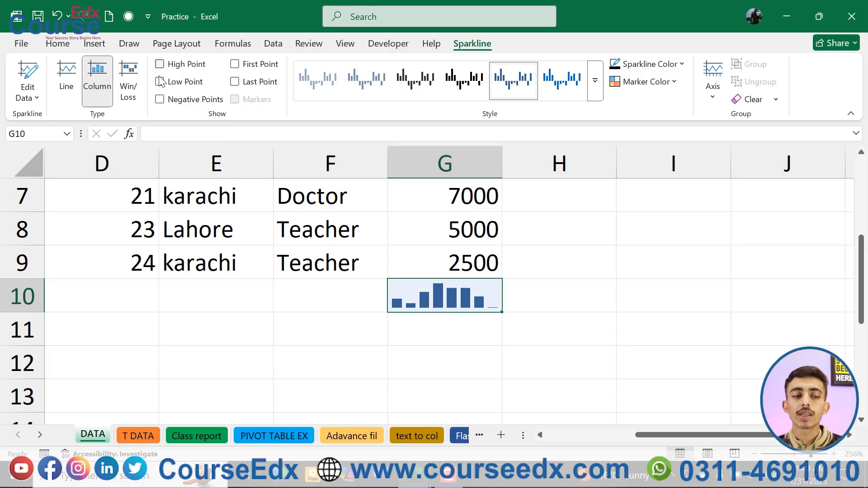
click(161, 83)
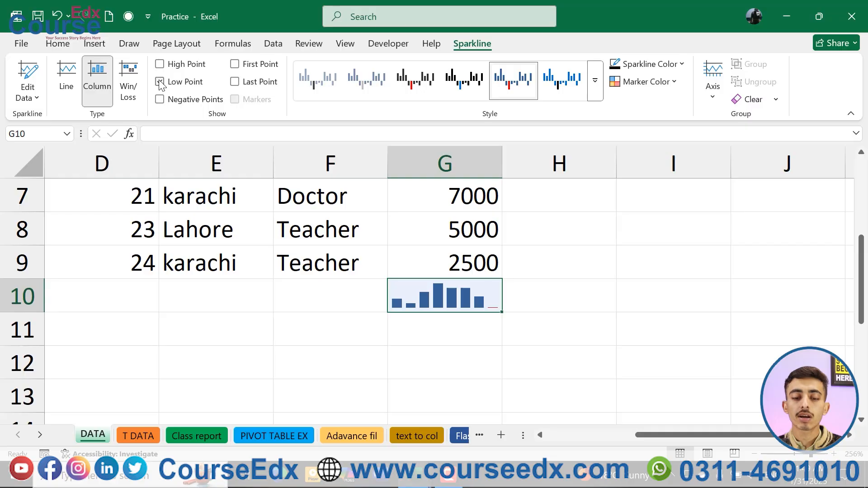
scroll(500, 297, up, 10)
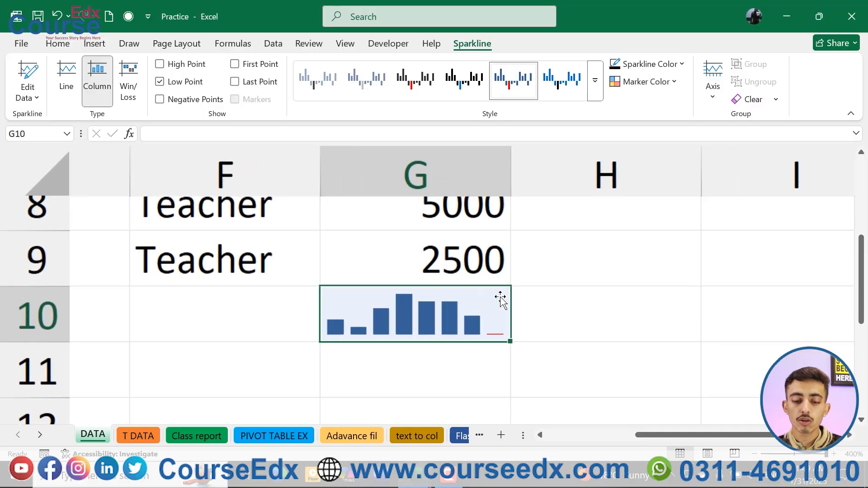
scroll(500, 297, down, 14)
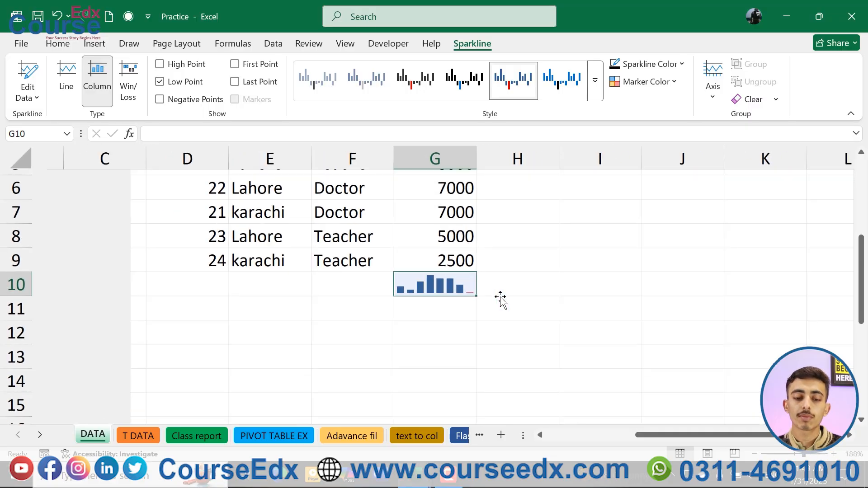
click(160, 82)
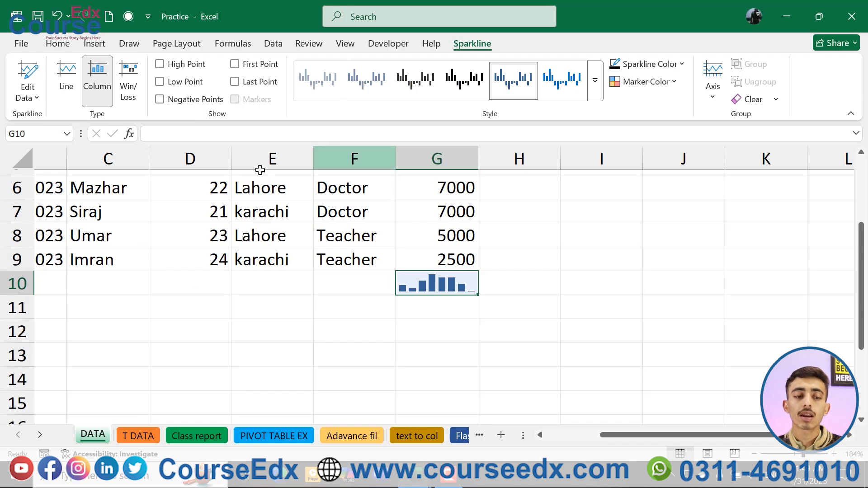
Make the last Salary value negative by setting cell G9 to -2500.
click(193, 104)
scroll(422, 188, up, 2)
scroll(422, 188, right, 1)
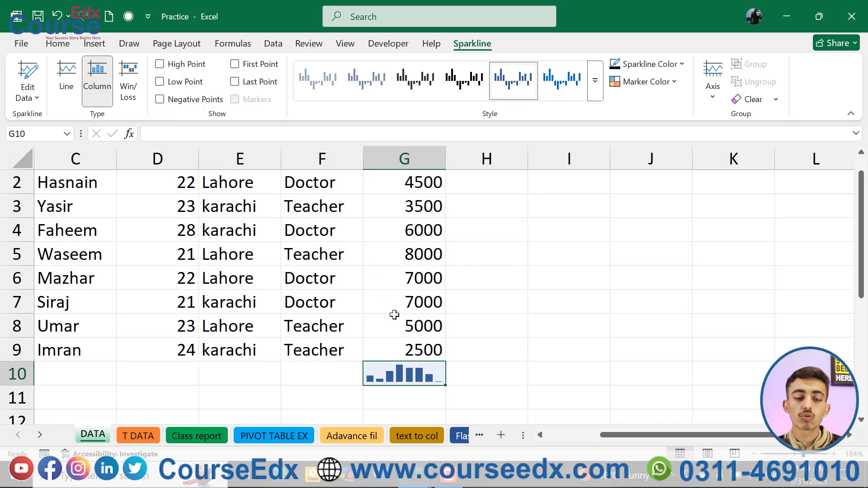
double_click(400, 352)
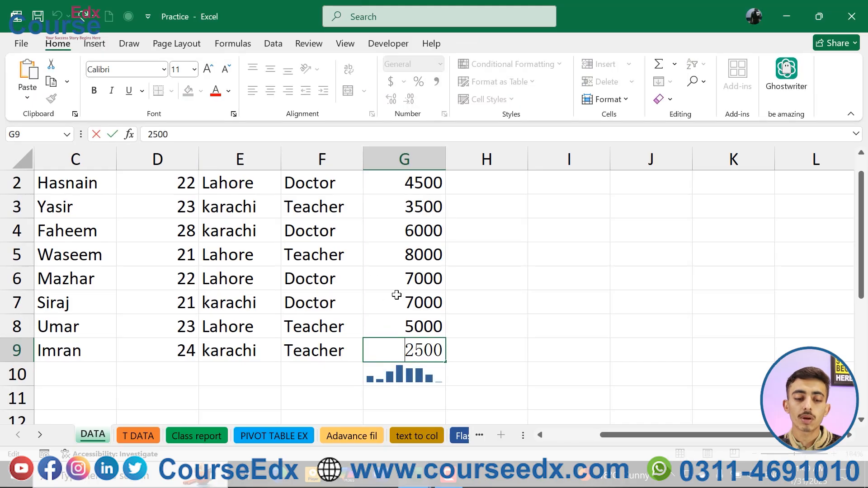
text(-)
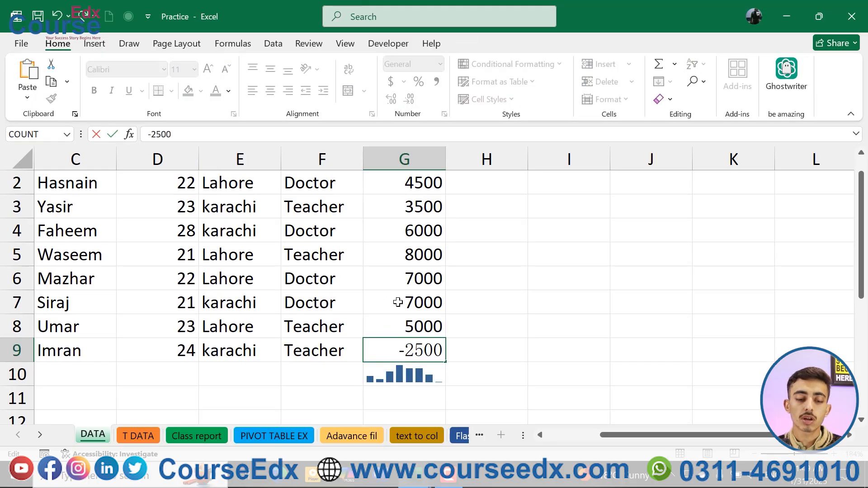
key(Return)
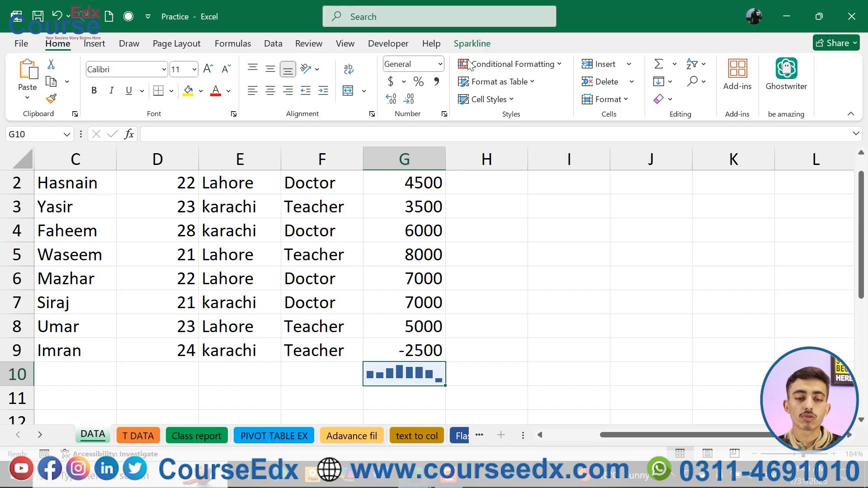
Try the Negative Points highlight on the G10 sparkline and switch it off again.
click(473, 45)
click(160, 99)
ctrl+scroll(368, 290, up, 7)
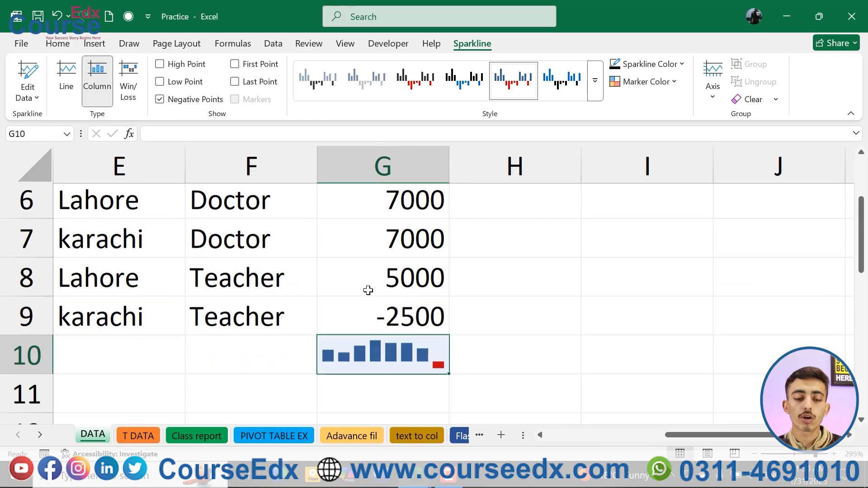
ctrl+scroll(368, 291, down, 5)
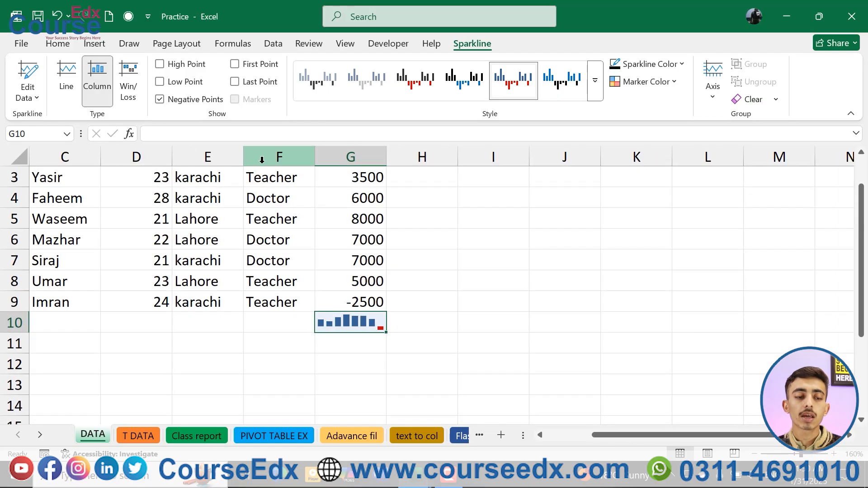
click(160, 99)
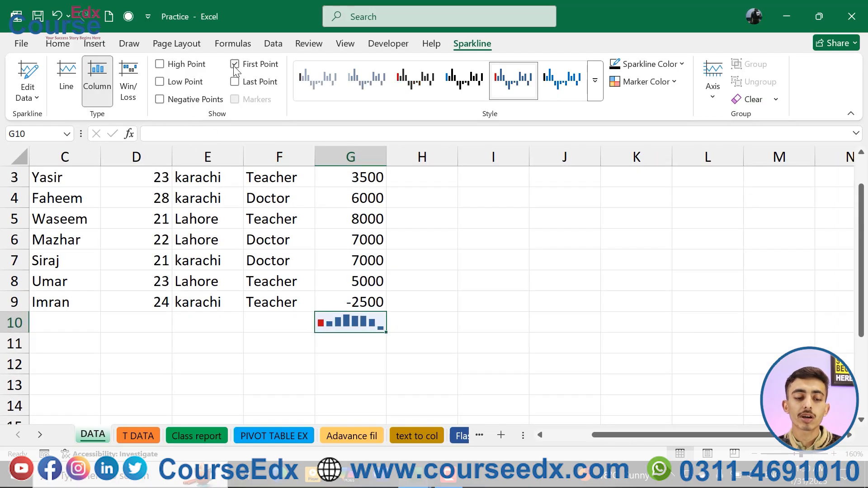
Try the First Point and Last Point highlights on the G10 sparkline, leaving both off.
click(235, 67)
click(235, 82)
scroll(285, 194, up, 1)
scroll(285, 193, left, 1)
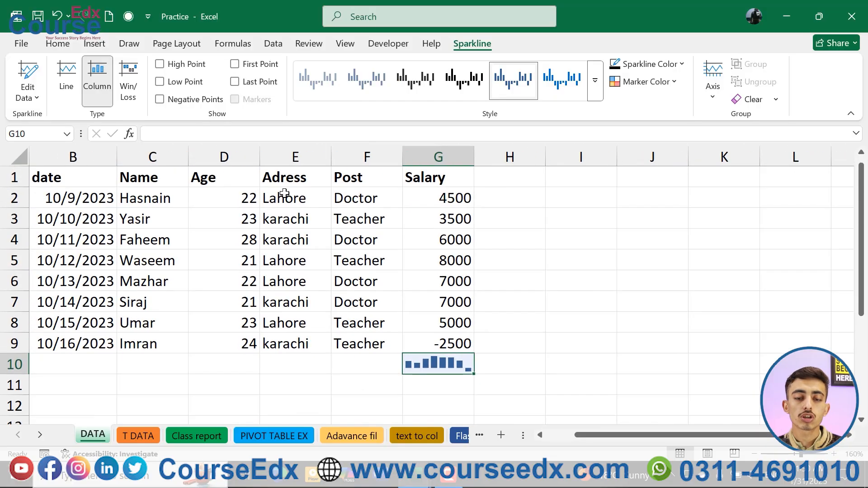
Try orange and blue preset styles on the G10 sparkline, ending on the black style.
click(595, 80)
click(364, 156)
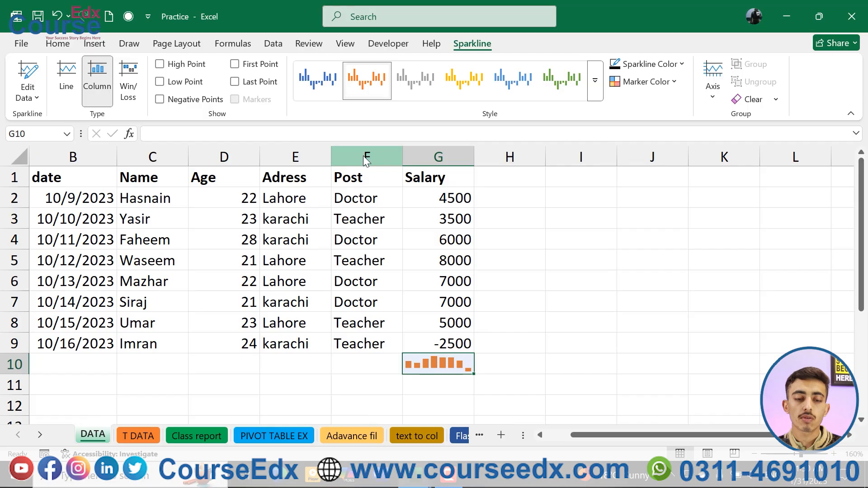
click(559, 77)
click(318, 79)
click(595, 80)
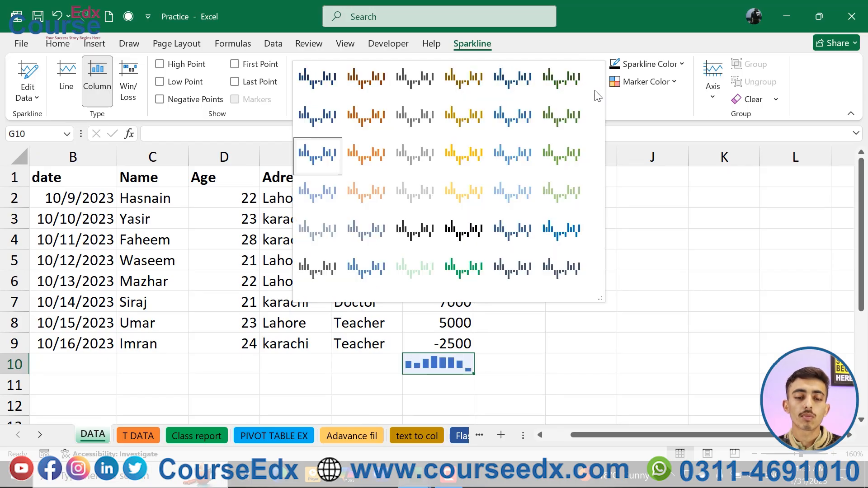
click(323, 72)
ctrl+scroll(423, 319, up, 3)
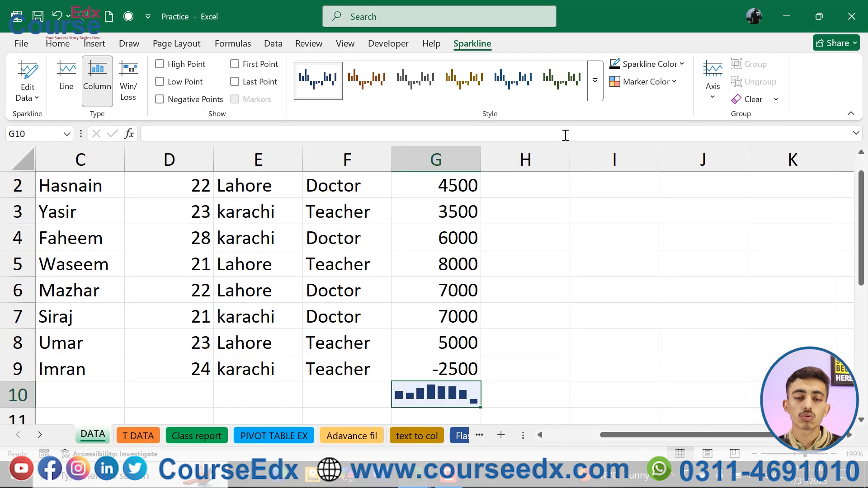
click(595, 81)
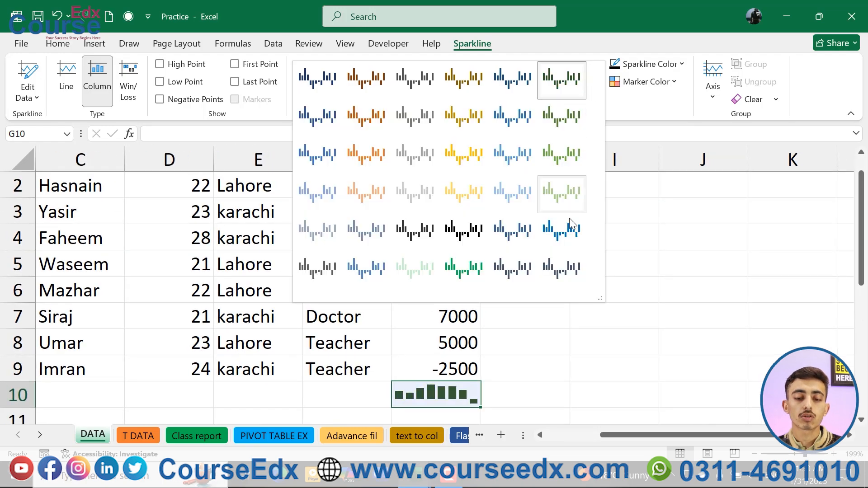
click(477, 231)
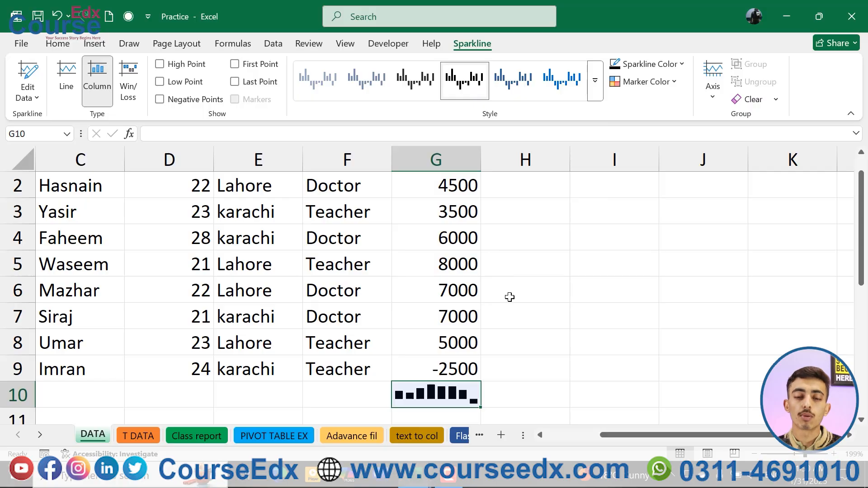
Try standard red and green as the G10 sparkline color, ending on red.
click(646, 67)
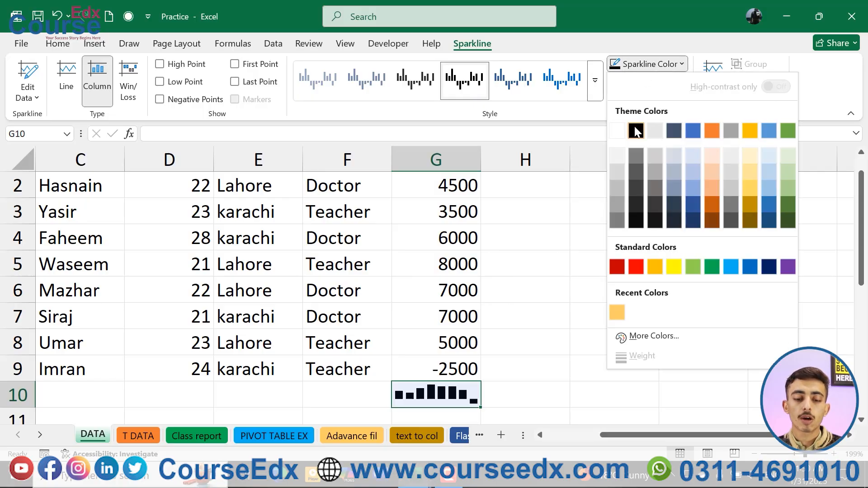
click(636, 267)
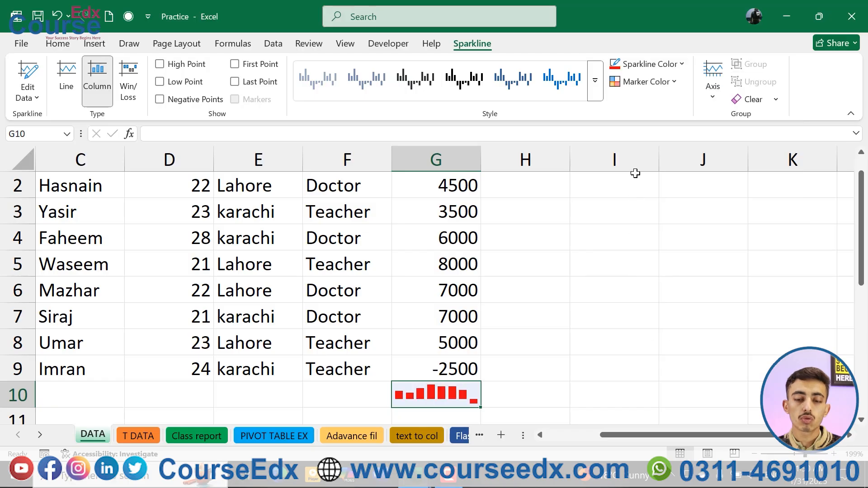
click(653, 69)
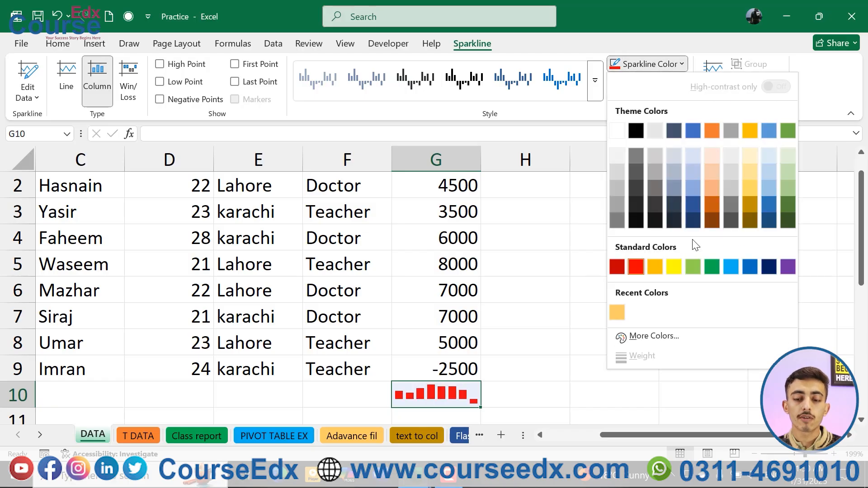
click(712, 268)
click(663, 67)
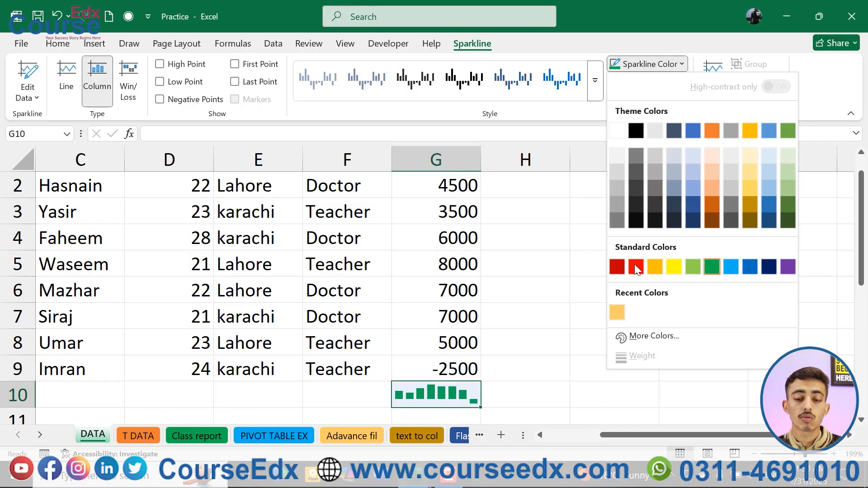
click(636, 268)
click(656, 66)
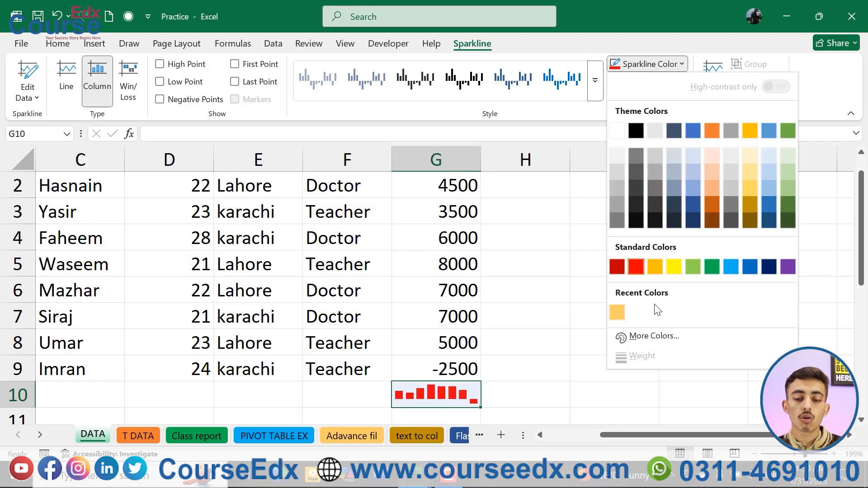
click(654, 337)
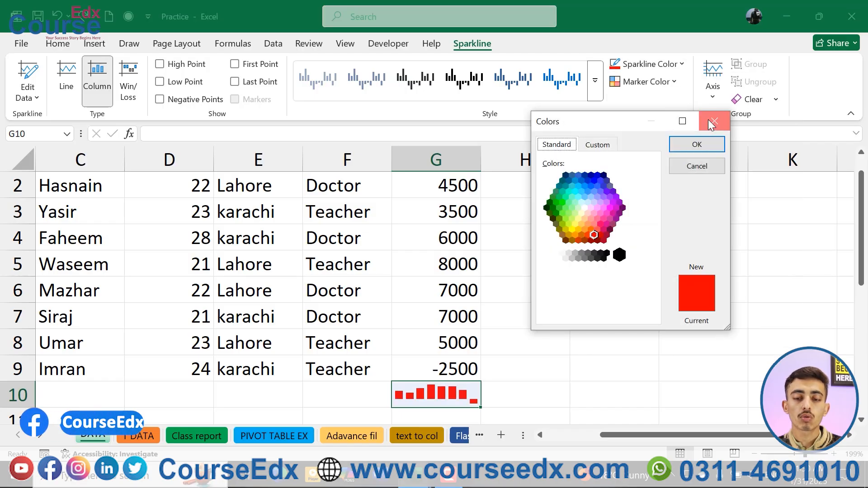
click(708, 119)
Set the Negative Points marker color of the G10 sparkline to standard yellow.
click(644, 83)
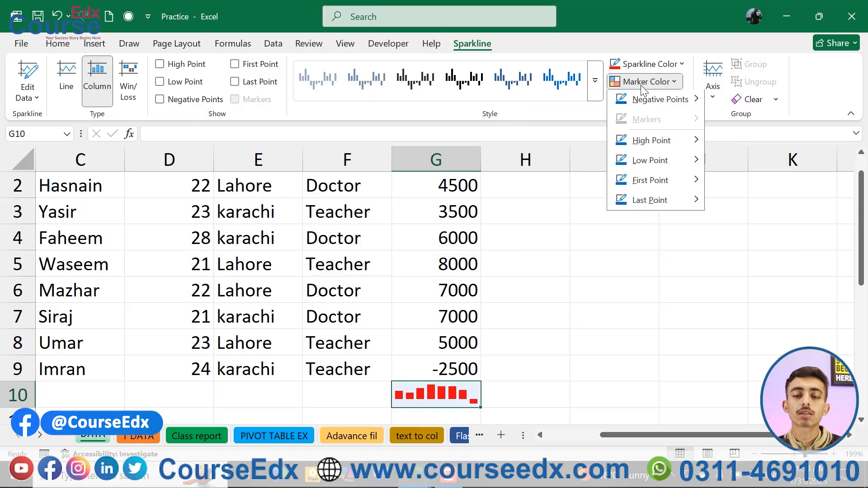
mouse_move(673, 102)
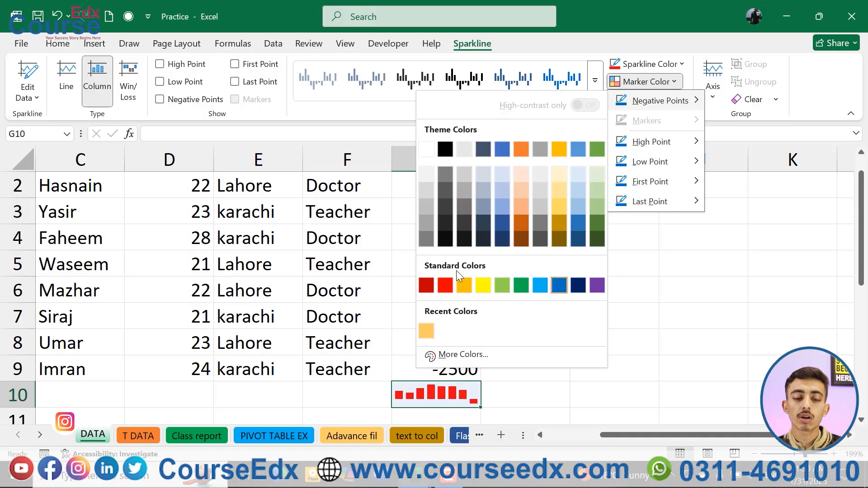
click(482, 286)
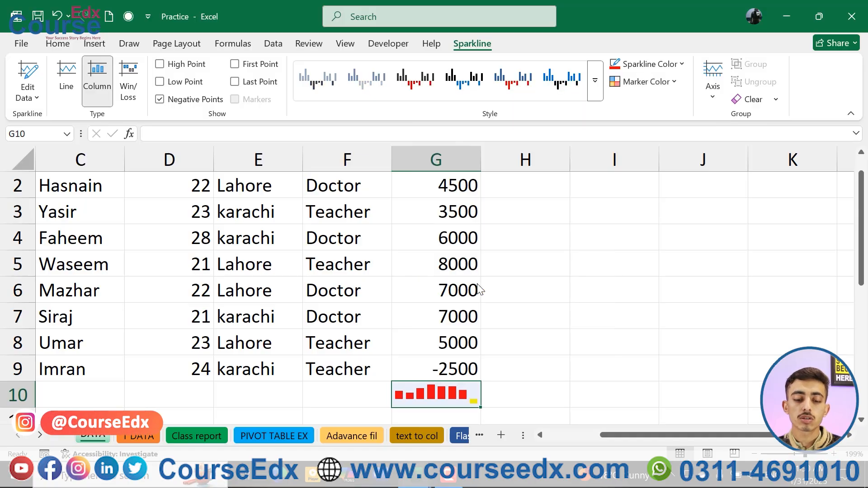
click(659, 68)
click(677, 49)
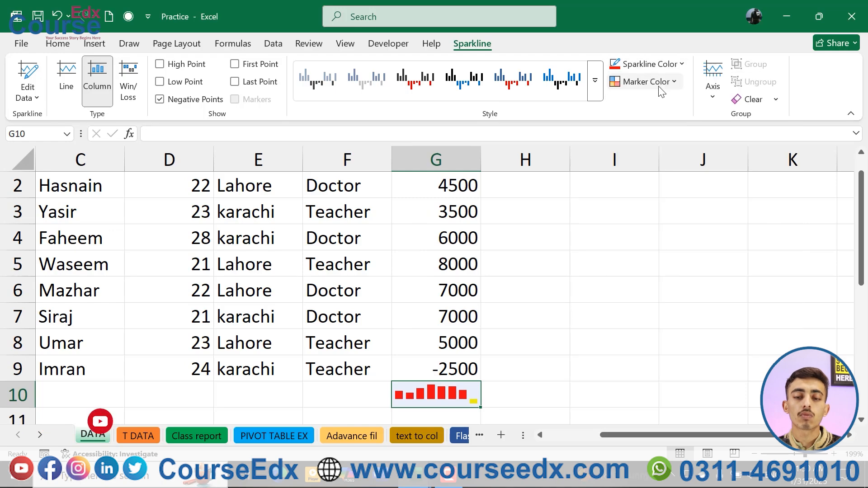
Set the Negative Points marker color of the G10 sparkline to black.
click(661, 86)
mouse_move(642, 102)
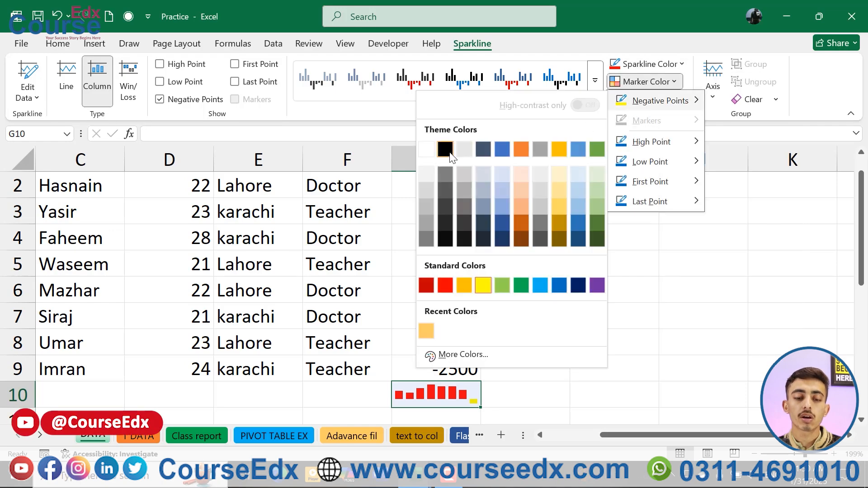
click(446, 151)
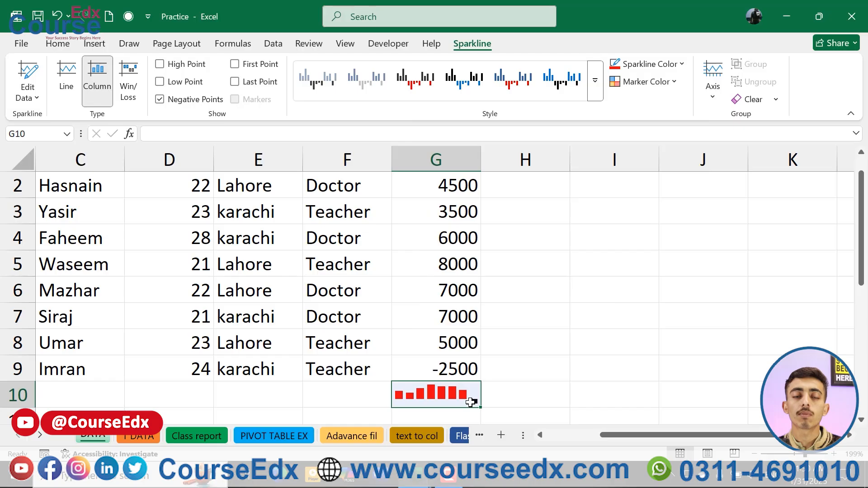
Set the High Point marker color of the G10 sparkline to standard green.
click(665, 82)
mouse_move(669, 136)
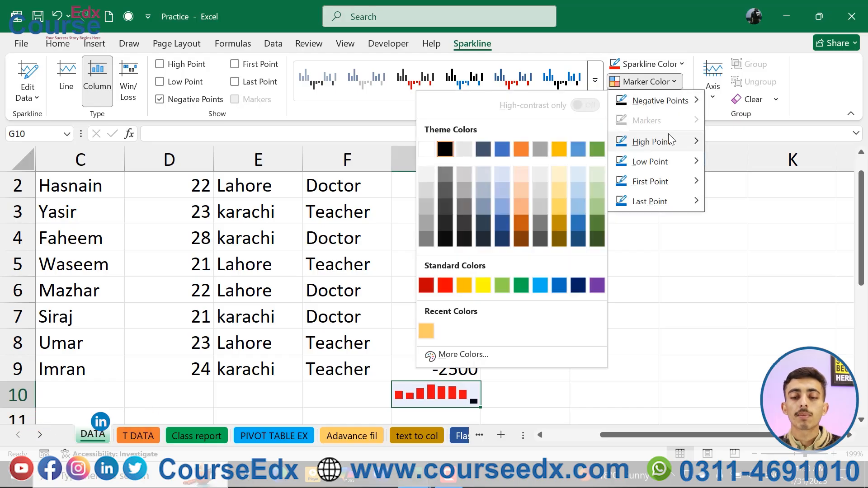
mouse_move(643, 162)
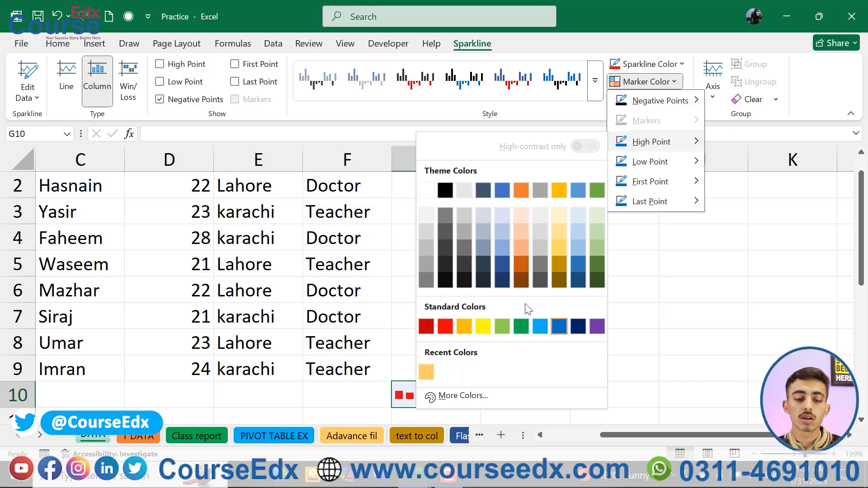
click(520, 326)
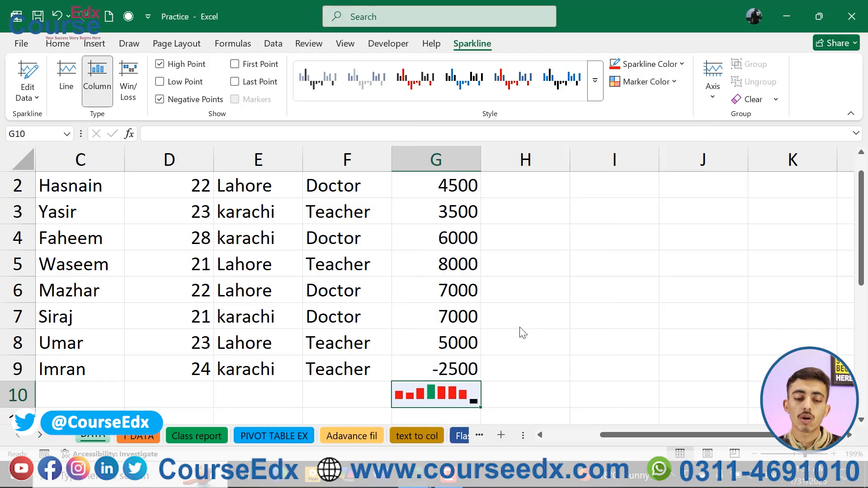
click(653, 82)
mouse_move(686, 162)
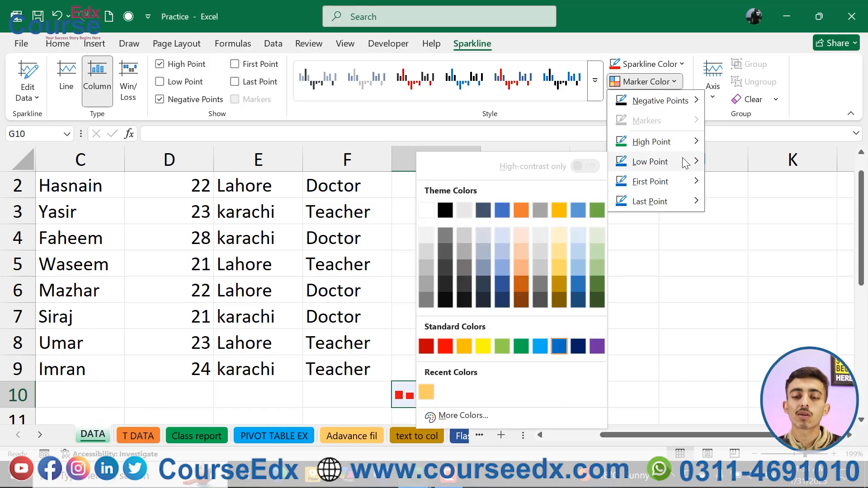
mouse_move(684, 202)
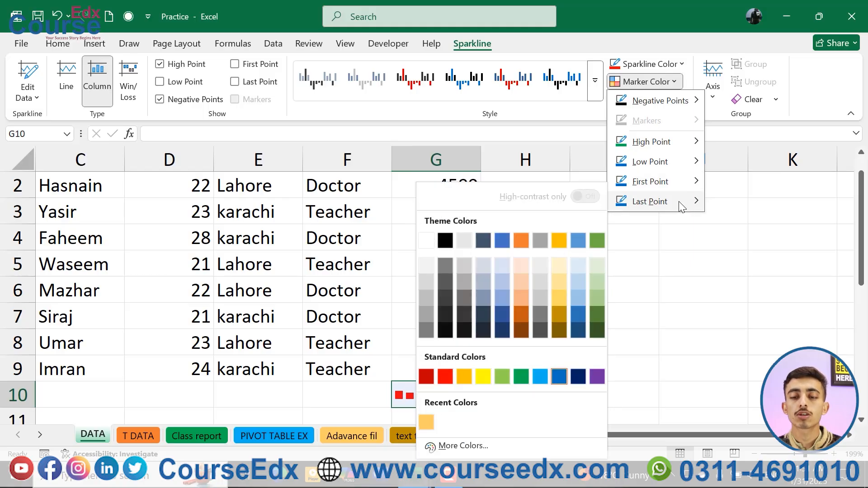
Set the G10 sparkline's horizontal axis to the date axis type, using G2:G9 as the date range.
click(713, 75)
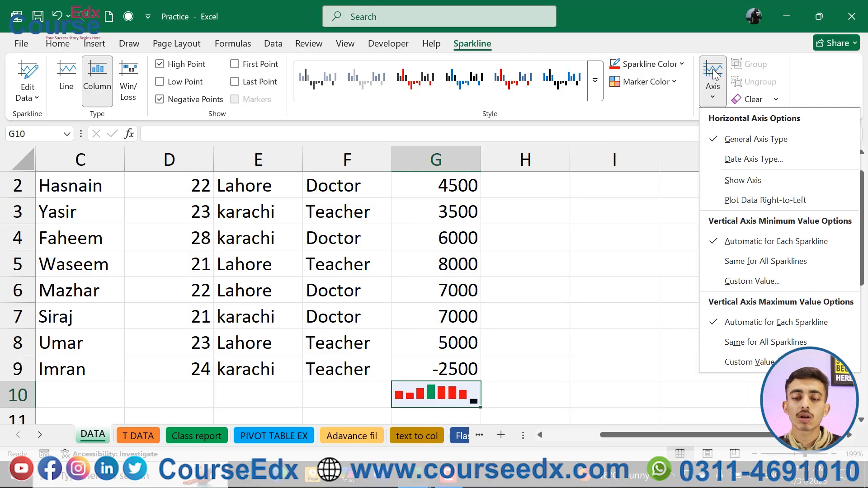
click(736, 156)
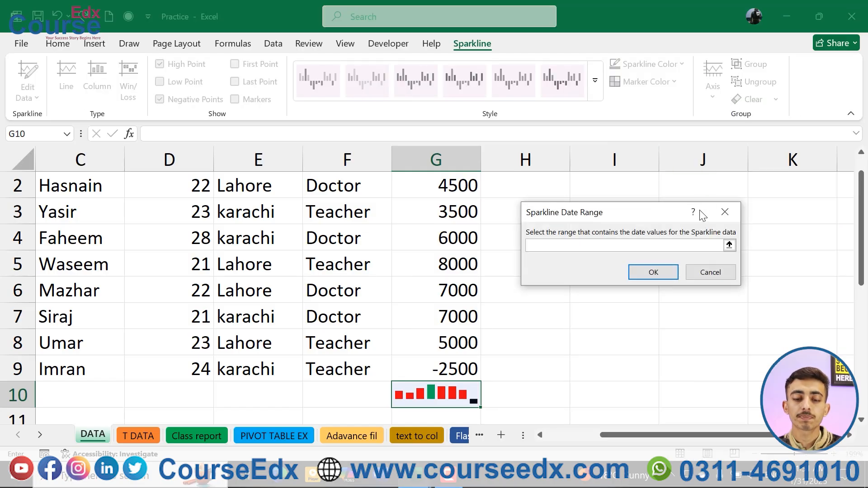
scroll(455, 197, up, 1)
click(453, 209)
drag(450, 246, 449, 390)
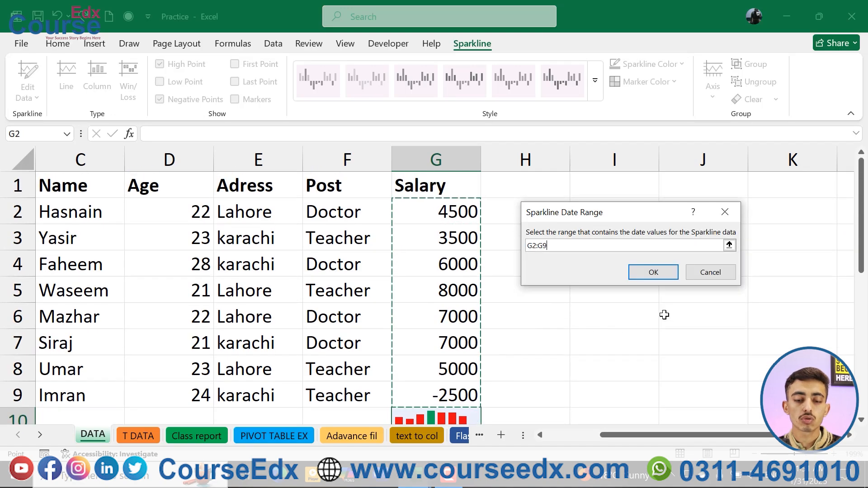
click(648, 276)
scroll(587, 316, down, 1)
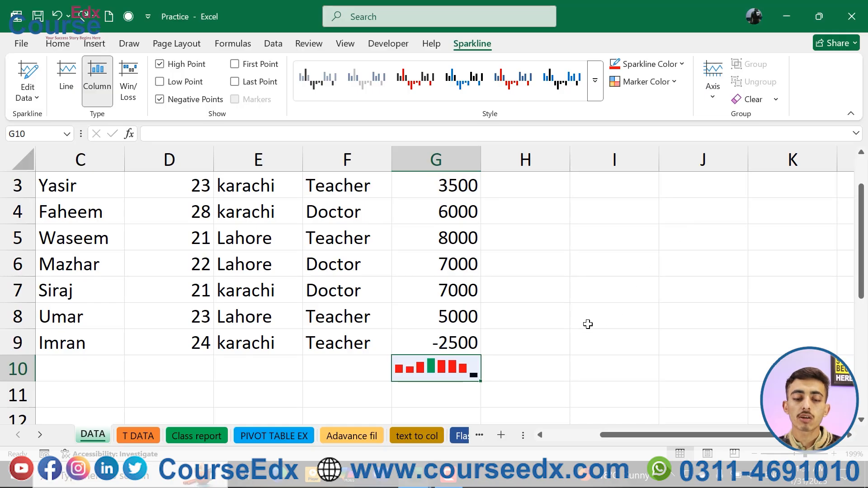
Insert a column sparkline in cell I10 from the Salary values in G2:G9.
click(550, 353)
click(581, 367)
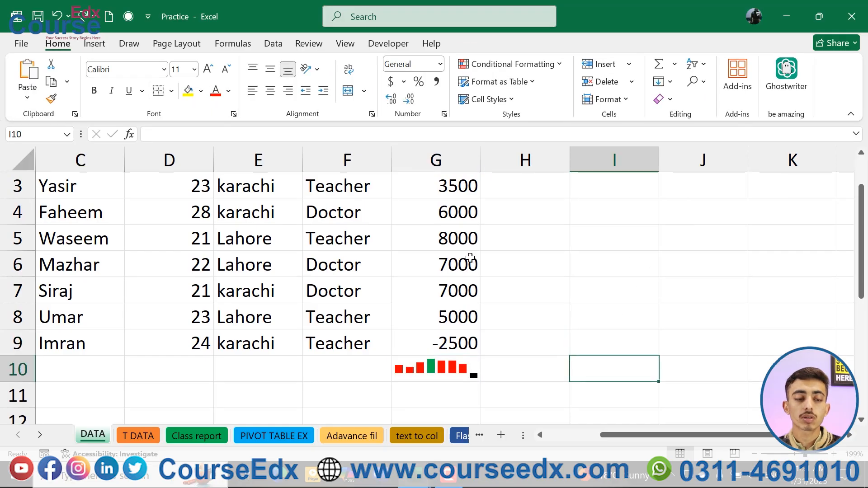
click(94, 43)
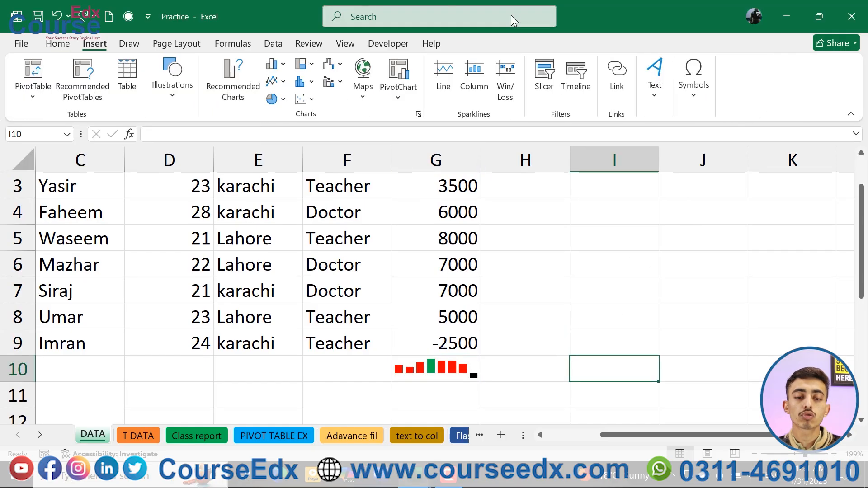
click(473, 77)
scroll(463, 186, up, 2)
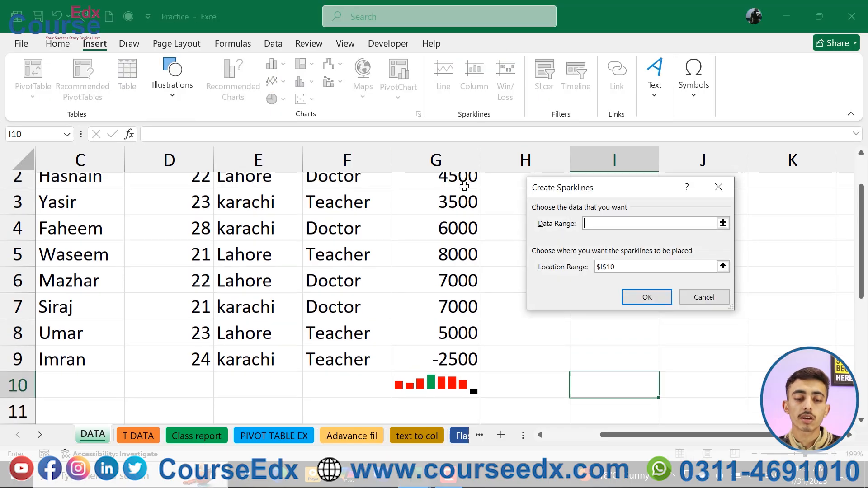
drag(456, 206, 470, 393)
click(648, 297)
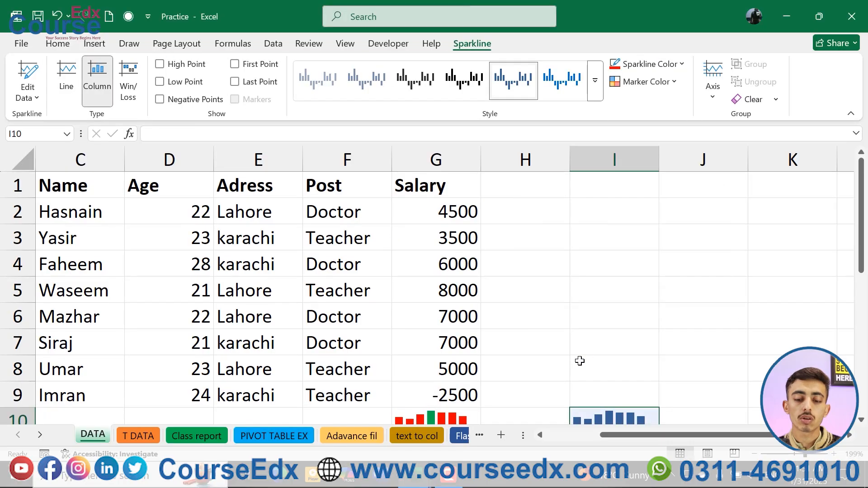
Group the column sparklines in cells G10 and I10.
scroll(542, 357, down, 1)
click(460, 343)
ctrl+click(591, 336)
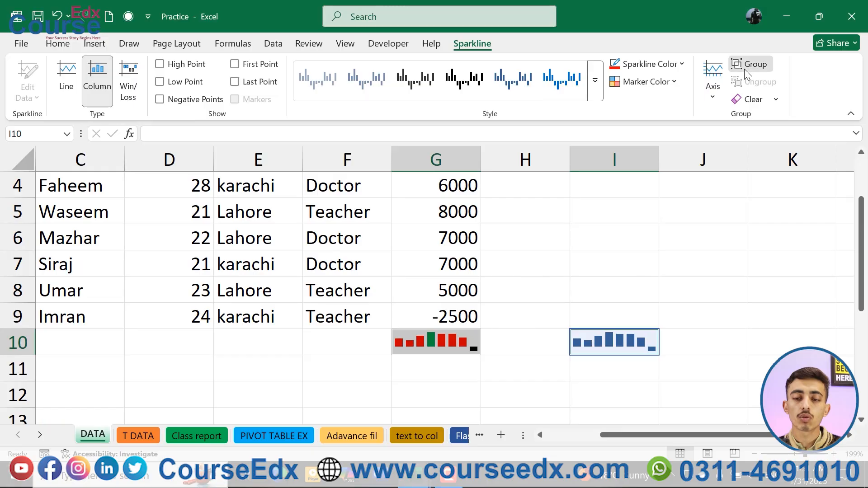
click(745, 68)
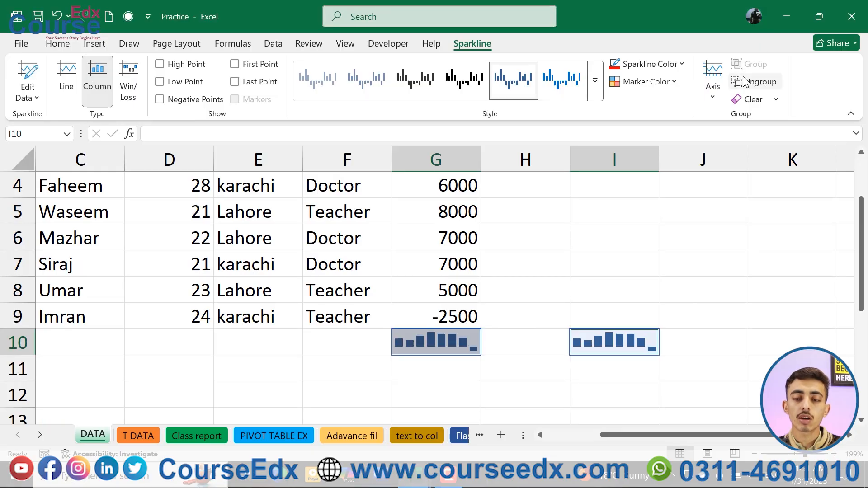
Ungroup the sparklines in G10 and I10 and clear both of them from the sheet.
click(745, 82)
click(752, 101)
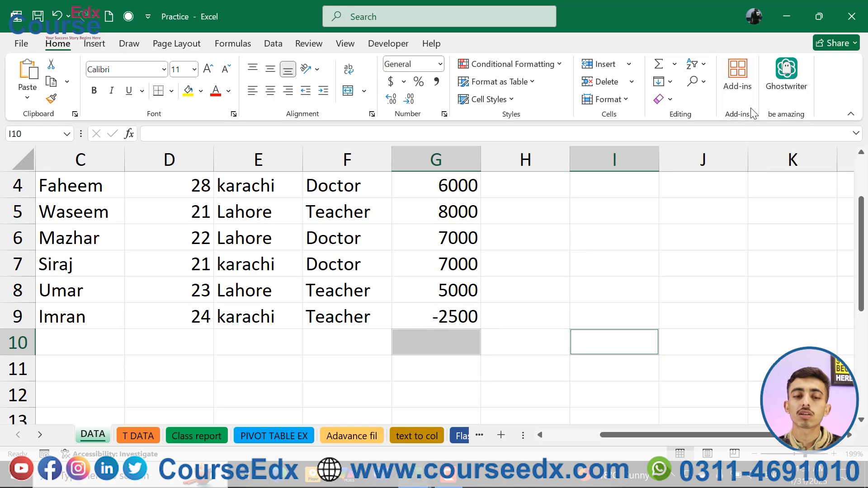
click(477, 232)
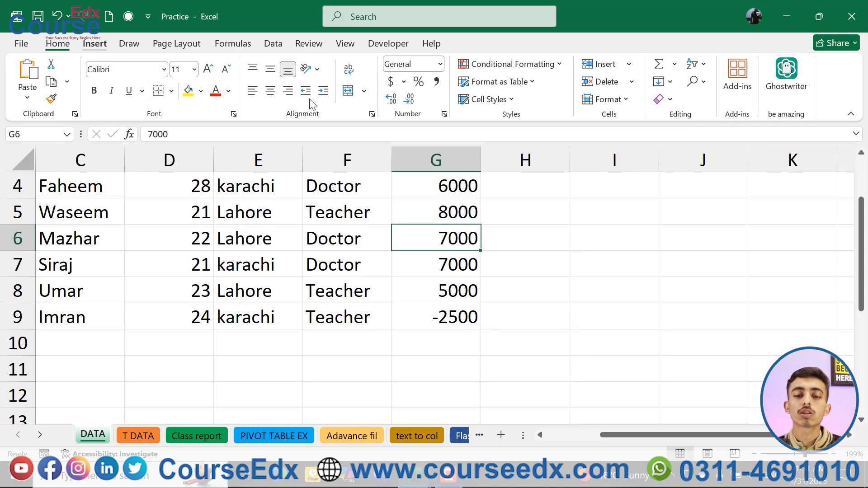
click(95, 44)
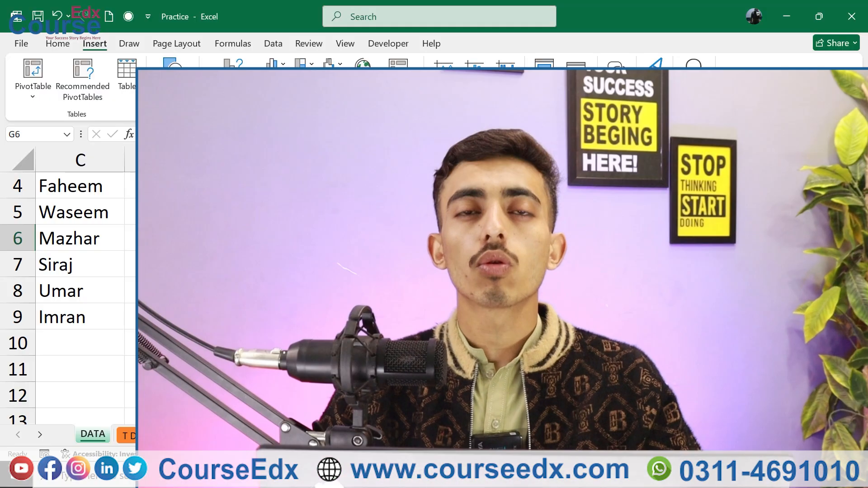